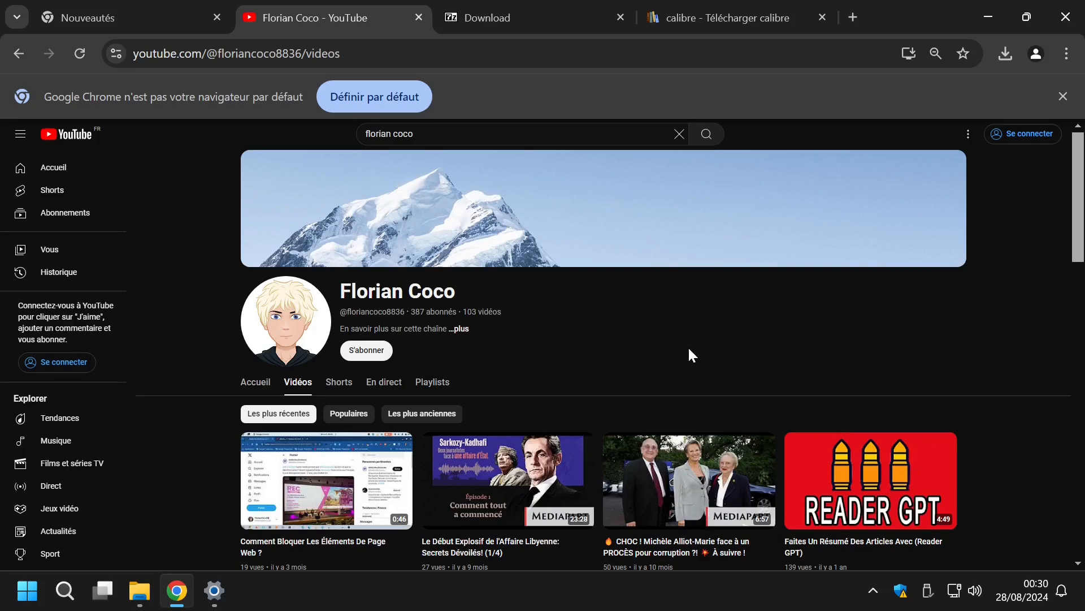
{"action": "left_click", "coordinate": [988, 14]}
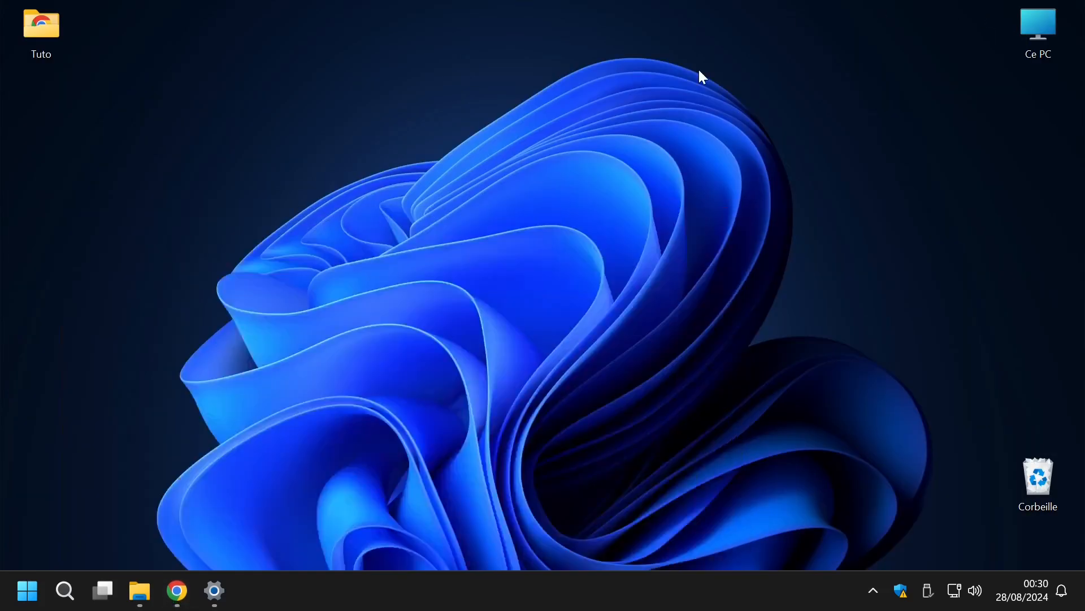
{"action": "left_click_drag", "start_coordinate": [182, 153], "coordinate": [424, 300]}
{"action": "double_click", "coordinate": [37, 27]}
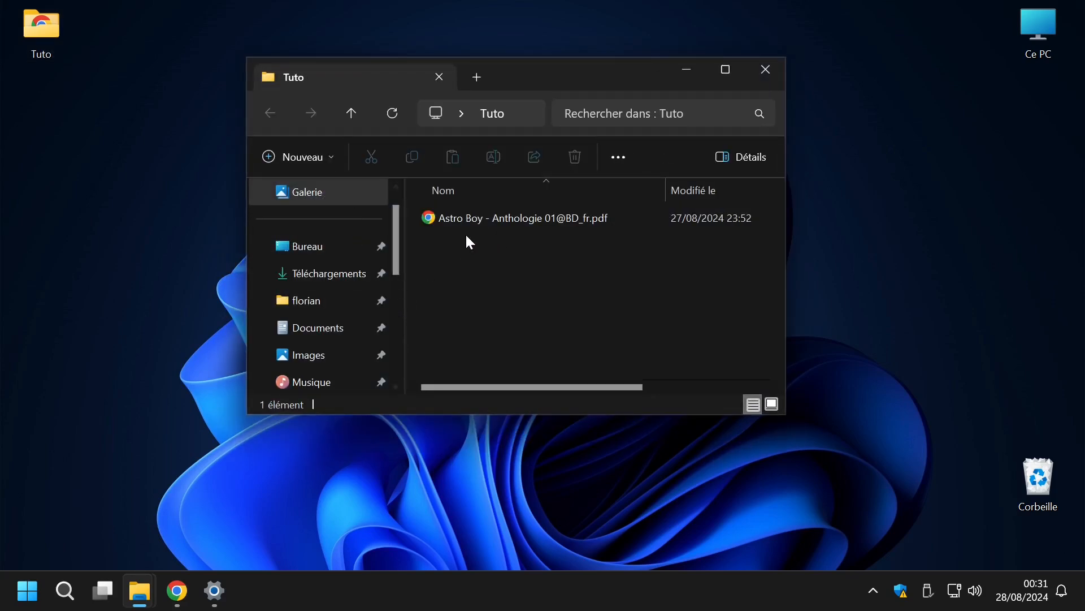
{"action": "double_click", "coordinate": [580, 227]}
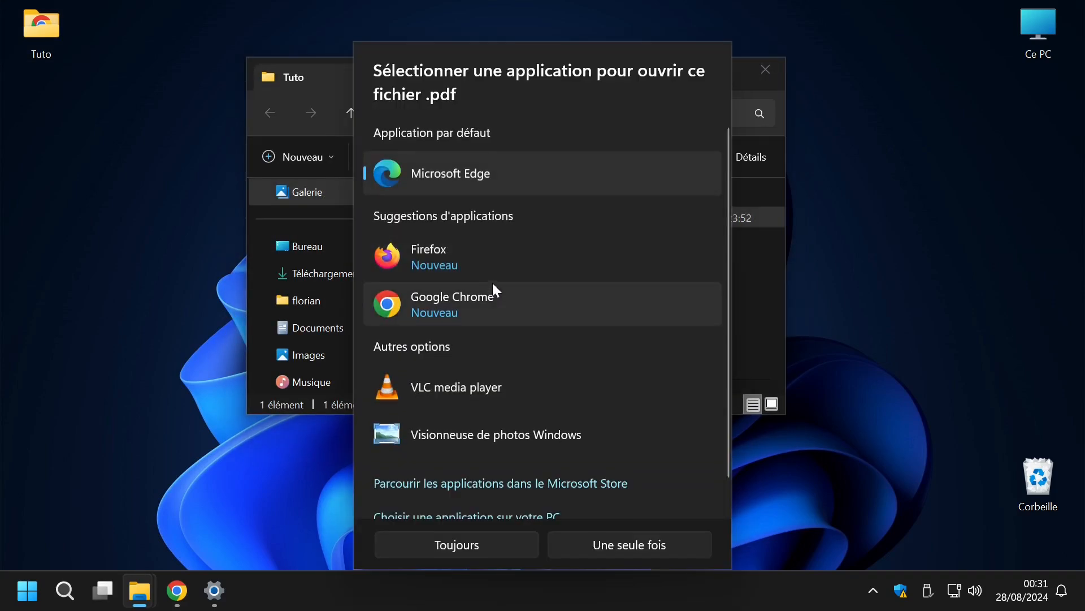
{"action": "scroll", "coordinate": [487, 229], "scroll_direction": "down", "scroll_amount": 2}
{"action": "double_click", "coordinate": [477, 262]}
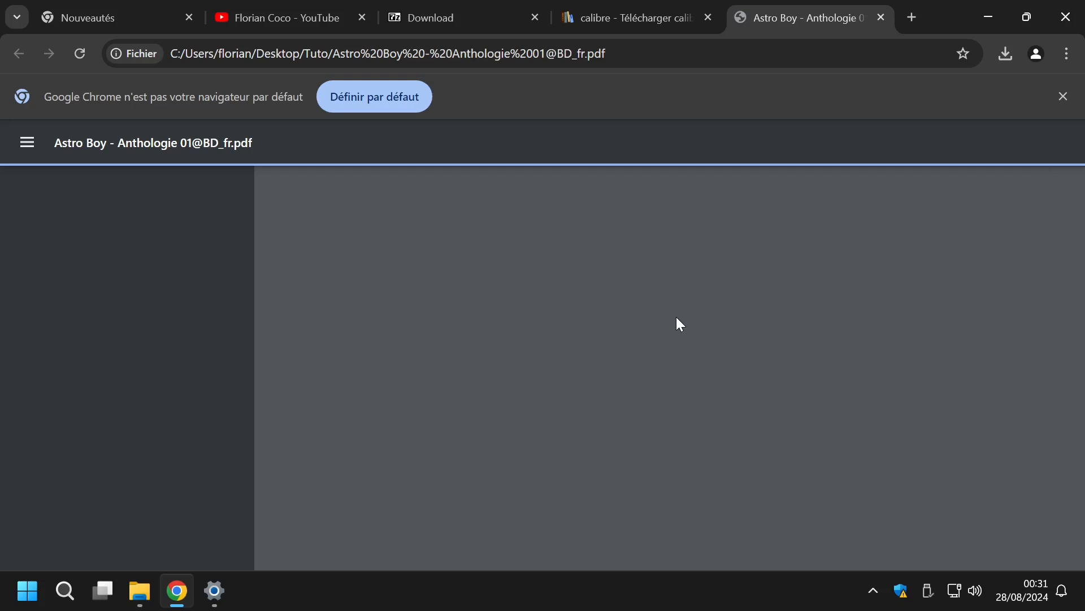
Step: Skim the opening pages of the Astro Boy PDF, close it and return to the Tuto folder
{"action": "scroll", "coordinate": [678, 320], "scroll_direction": "down", "scroll_amount": 10}
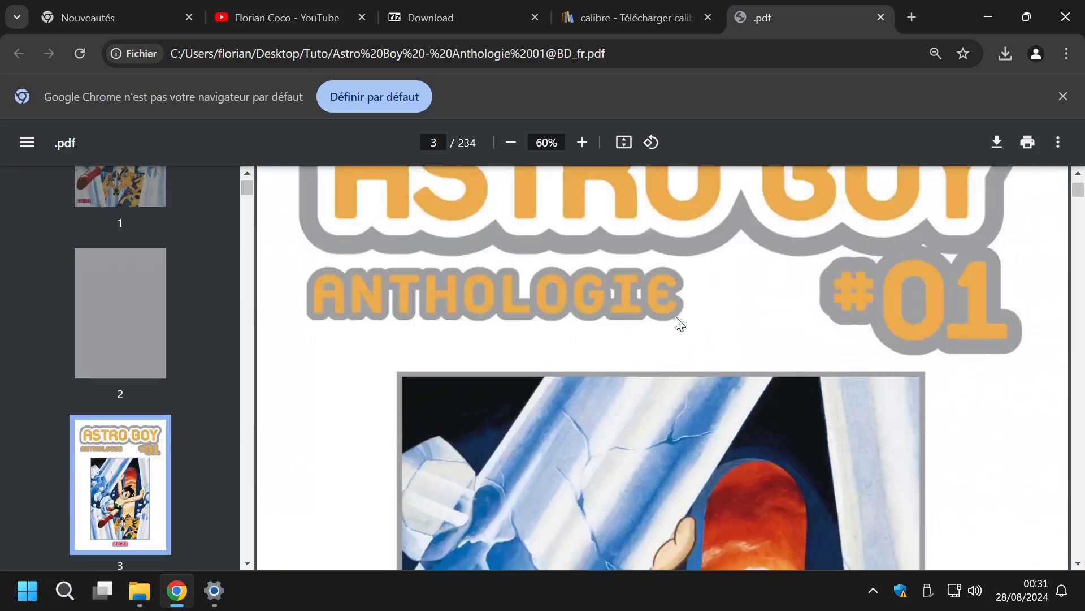
{"action": "scroll", "coordinate": [676, 318], "scroll_direction": "down", "scroll_amount": 15}
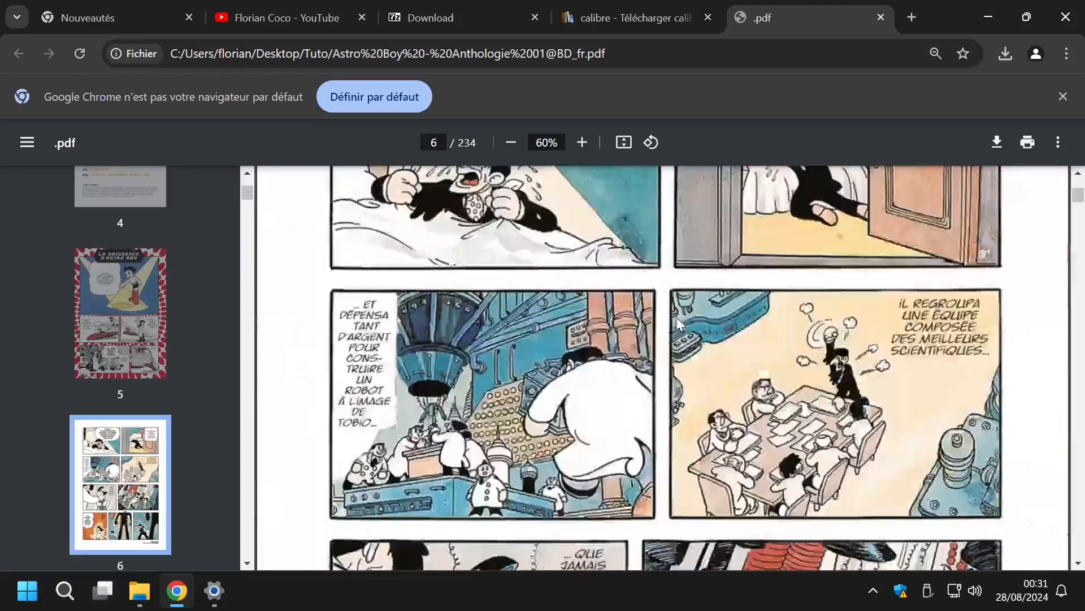
{"action": "scroll", "coordinate": [676, 318], "scroll_direction": "down", "scroll_amount": 20}
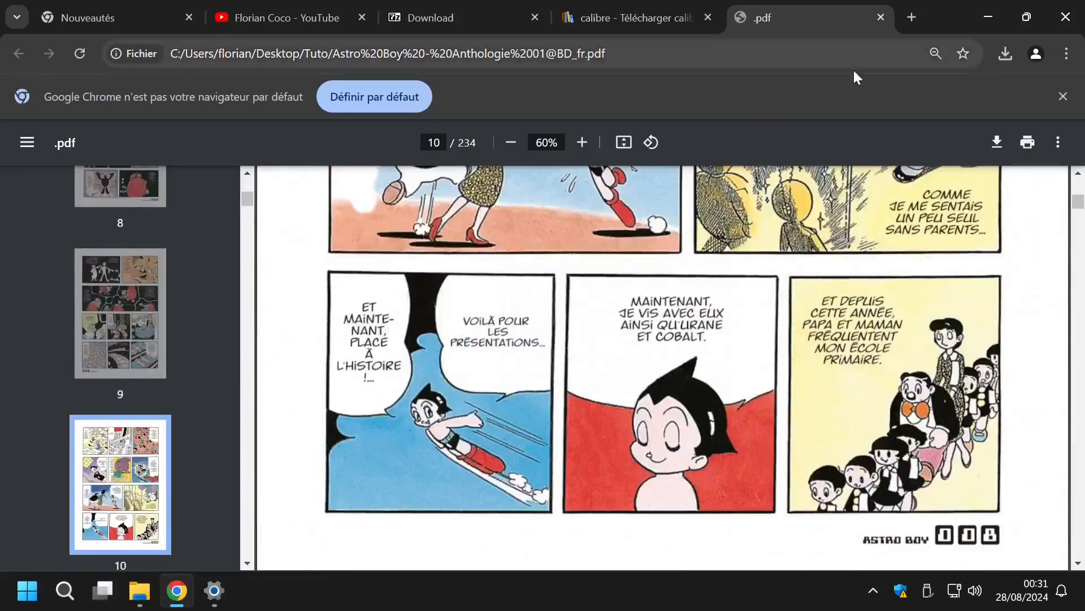
{"action": "left_click", "coordinate": [880, 17]}
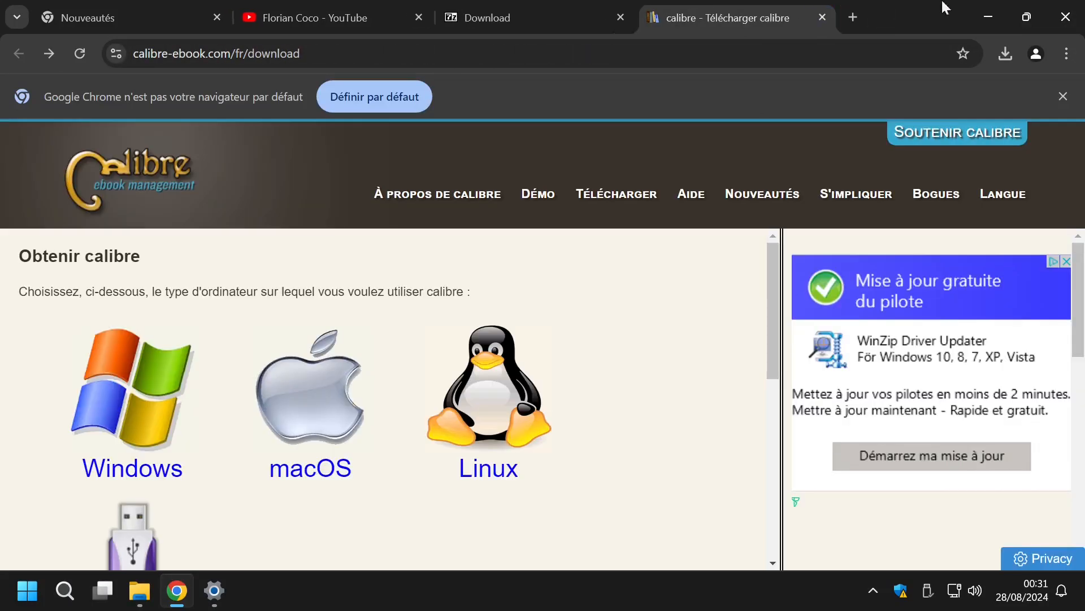
{"action": "left_click", "coordinate": [991, 22]}
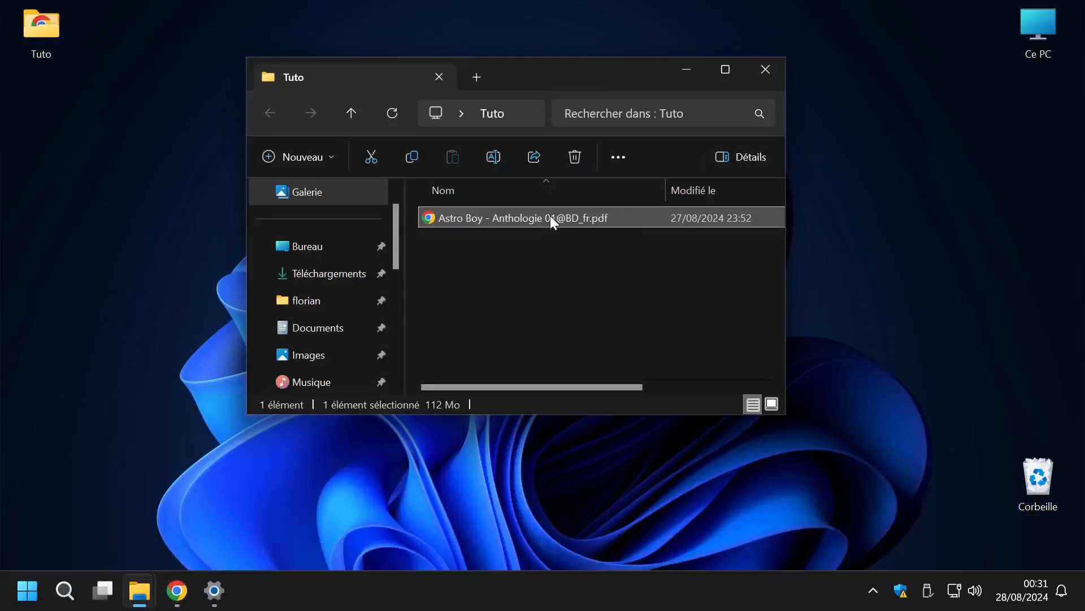
Step: Search the installed applications for "z" and launch 7-Zip File Manager
{"action": "left_click", "coordinate": [499, 277]}
{"action": "key", "text": "super"}
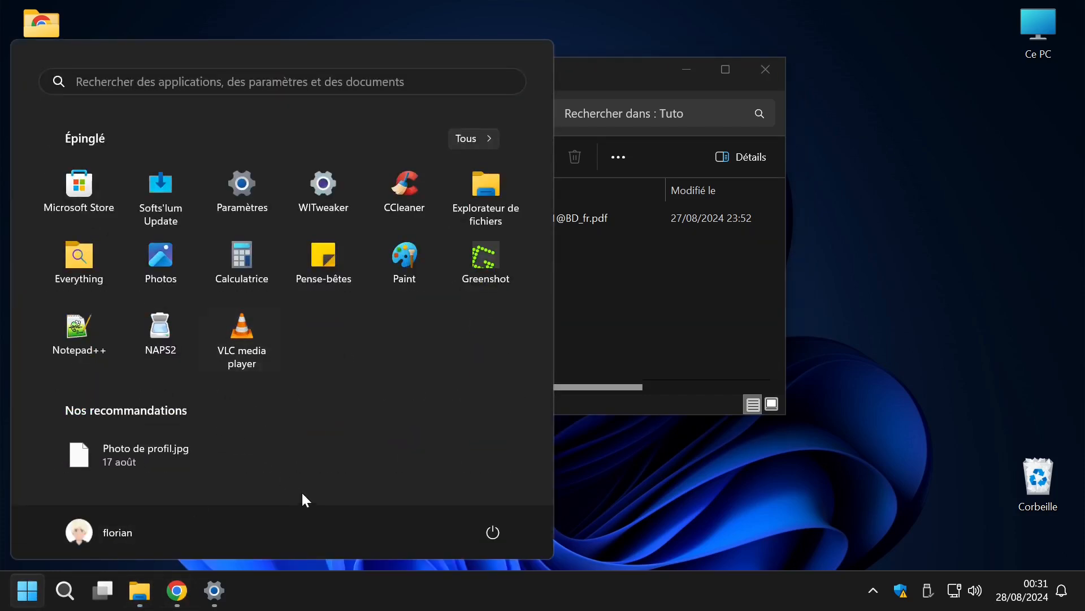
{"action": "left_click", "coordinate": [324, 73]}
{"action": "type", "text": "z"}
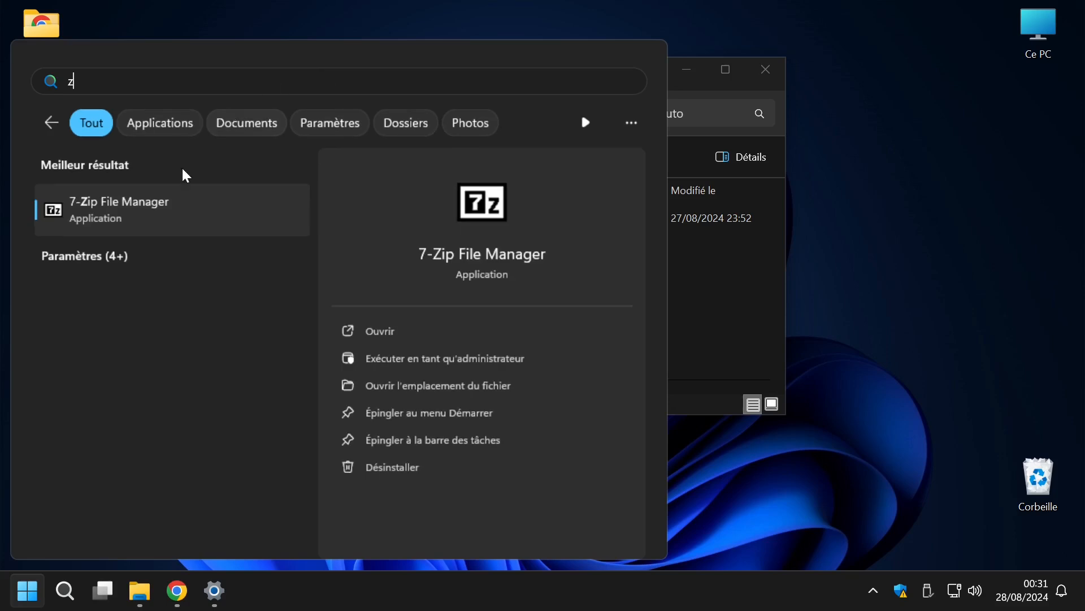
{"action": "left_click", "coordinate": [181, 205]}
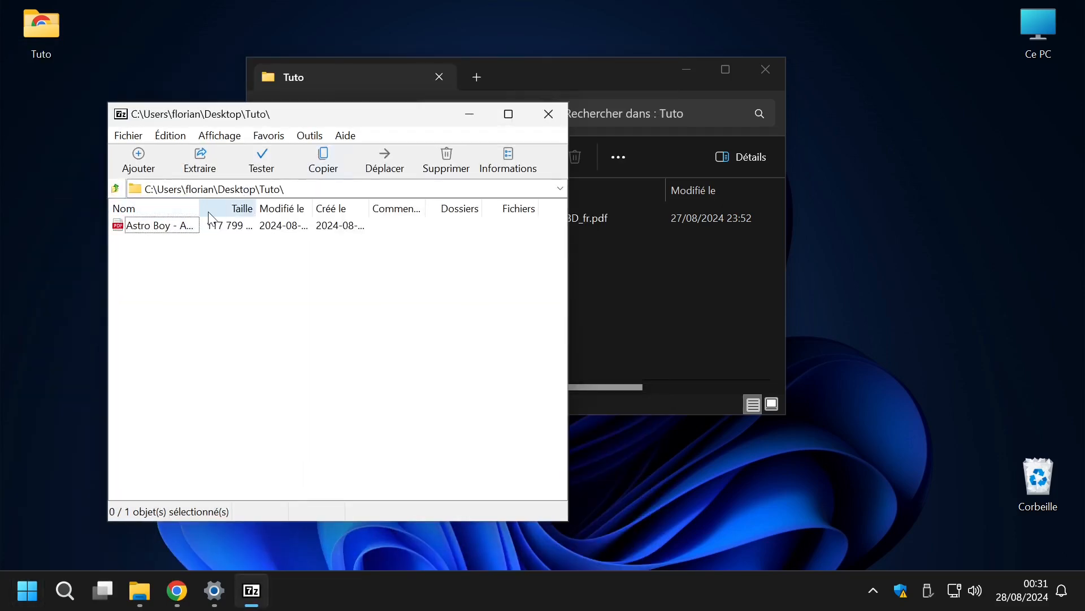
Step: Try to extract the Astro Boy PDF into its own subfolder of Tuto, check the Tuto folder and close 7-Zip File Manager
{"action": "left_click", "coordinate": [171, 226]}
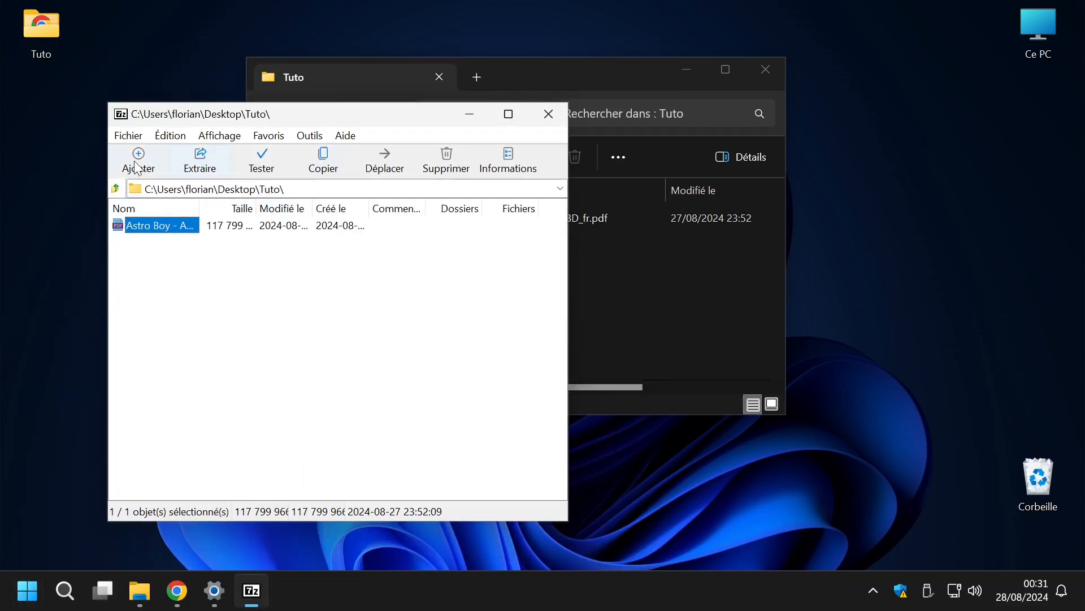
{"action": "left_click", "coordinate": [200, 160]}
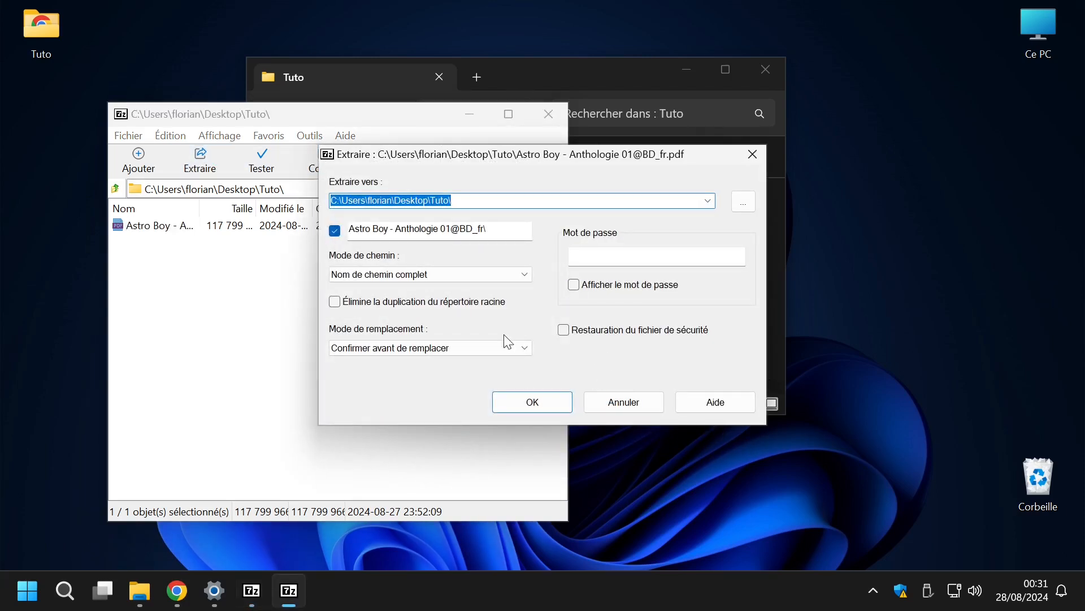
{"action": "left_click", "coordinate": [542, 402]}
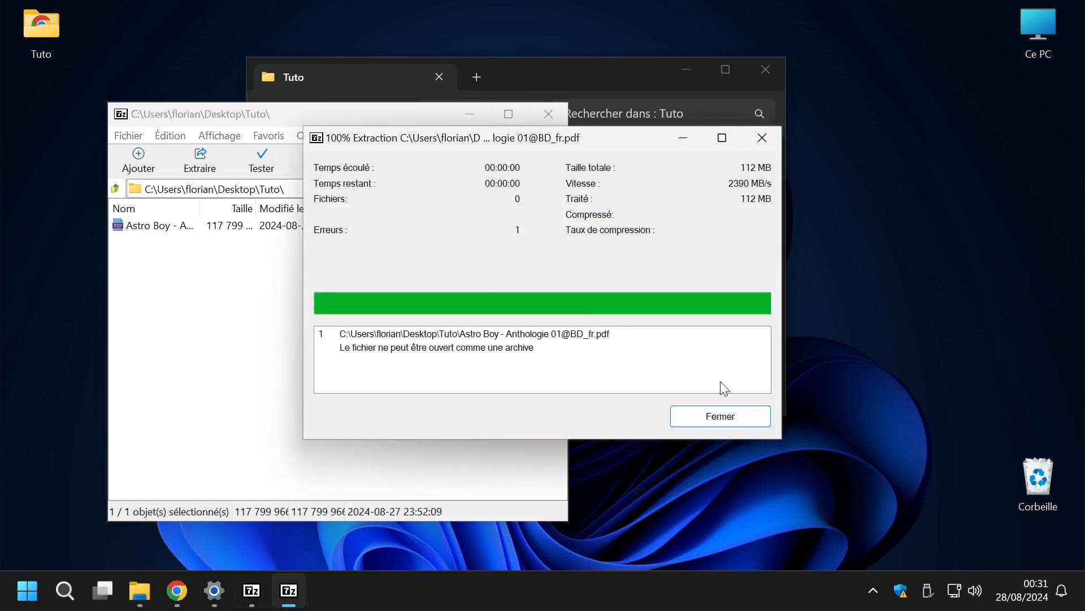
{"action": "left_click", "coordinate": [720, 417]}
{"action": "left_click", "coordinate": [657, 276]}
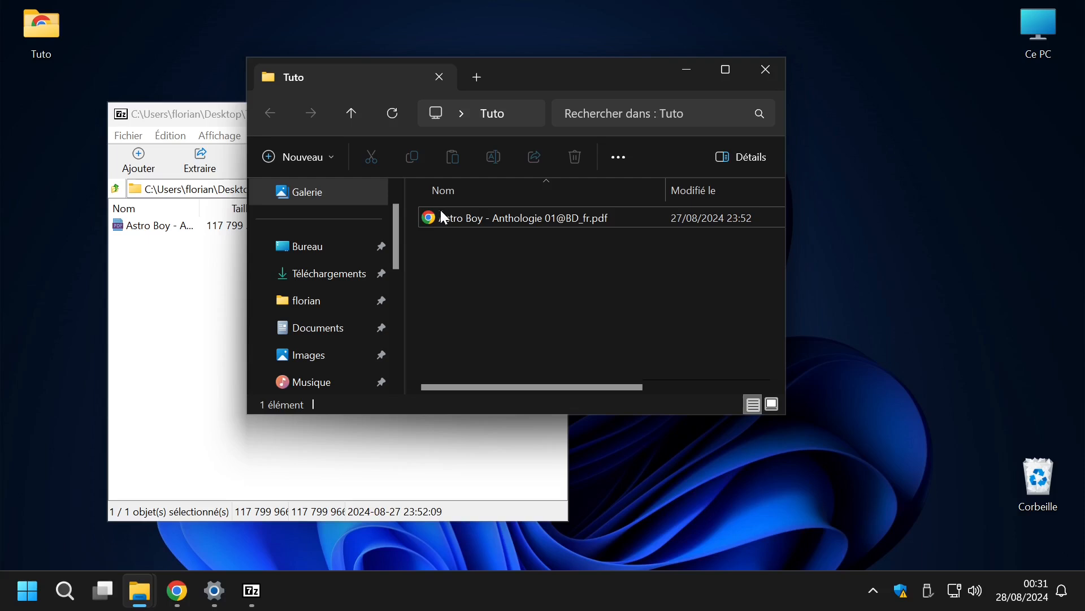
{"action": "left_click", "coordinate": [180, 289]}
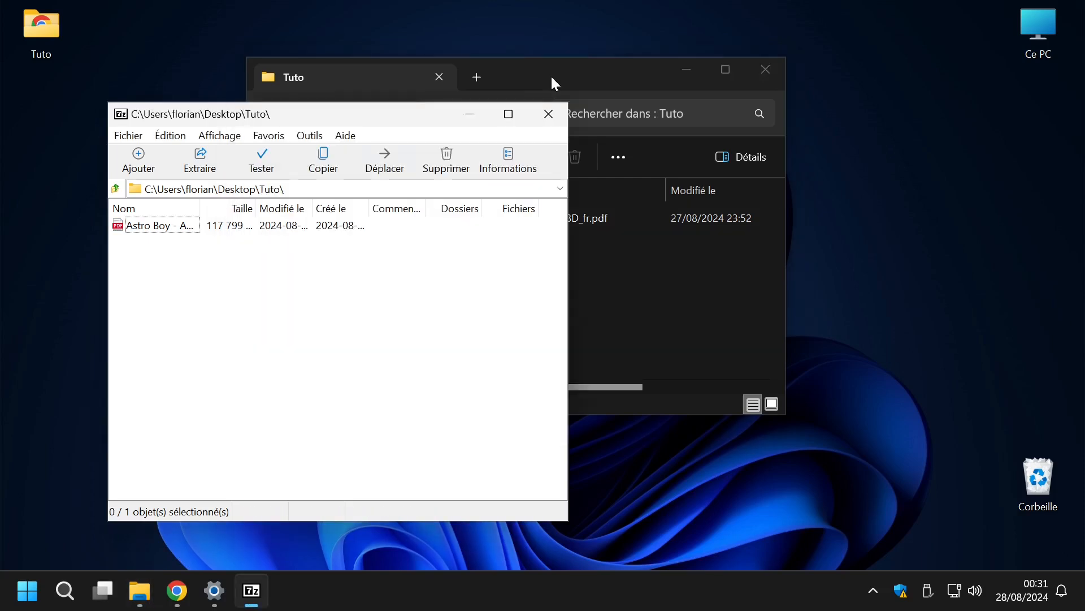
{"action": "left_click", "coordinate": [549, 116]}
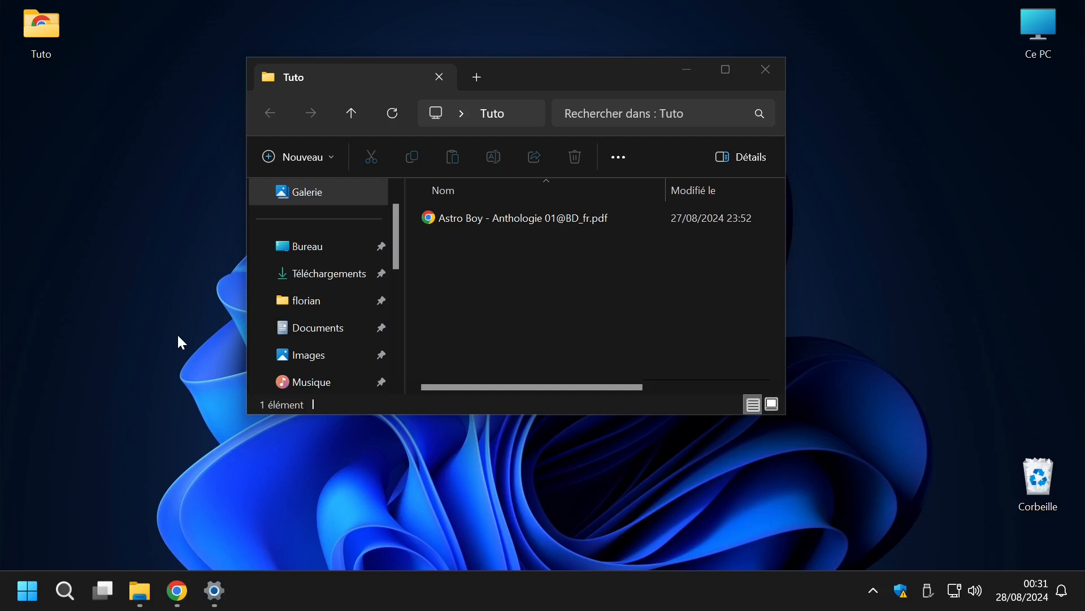
Step: Switch to Google Chrome and view the 7-Zip download page, followed by the calibre download page
{"action": "mouse_move", "coordinate": [177, 591]}
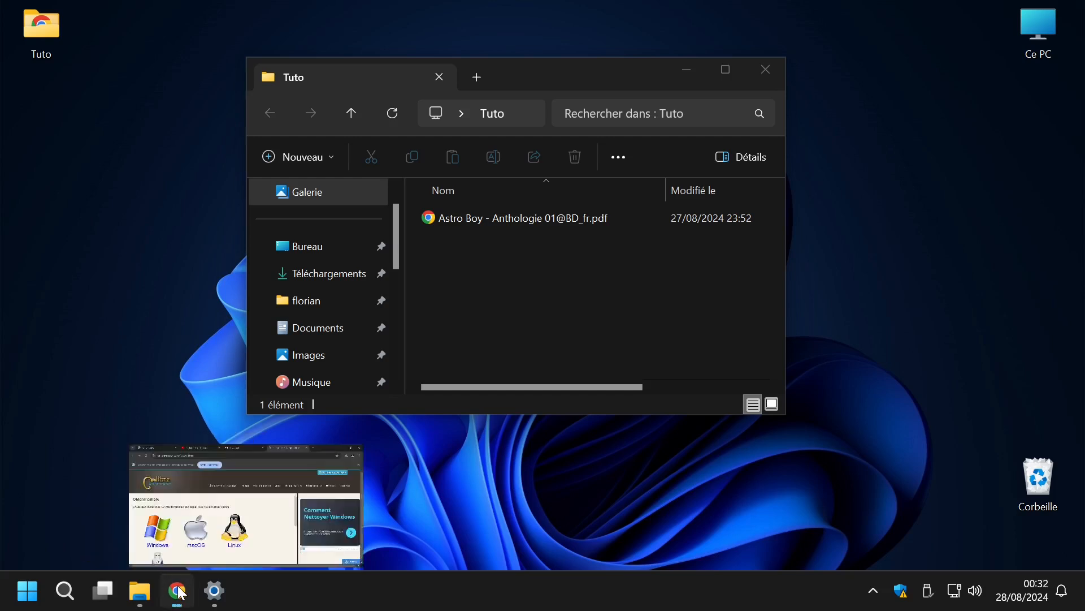
{"action": "left_click", "coordinate": [235, 526]}
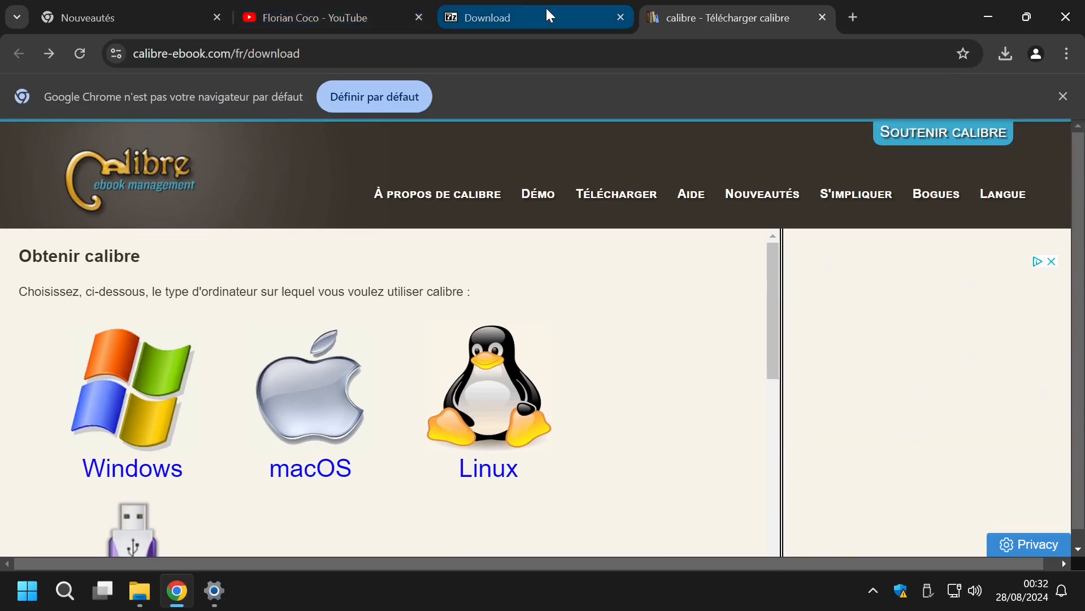
{"action": "left_click", "coordinate": [545, 16]}
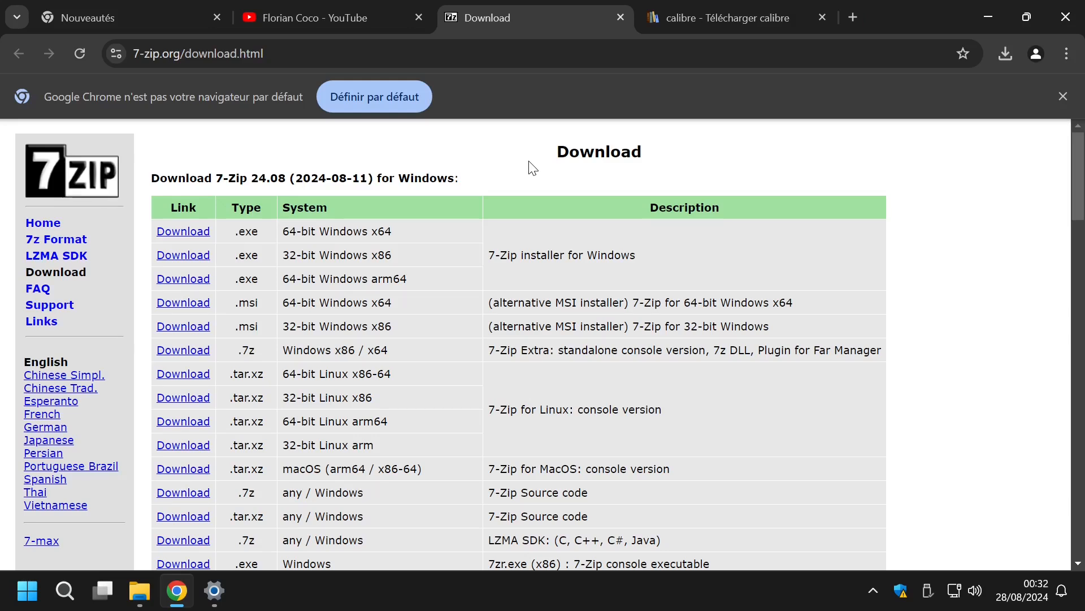
{"action": "left_click", "coordinate": [665, 23]}
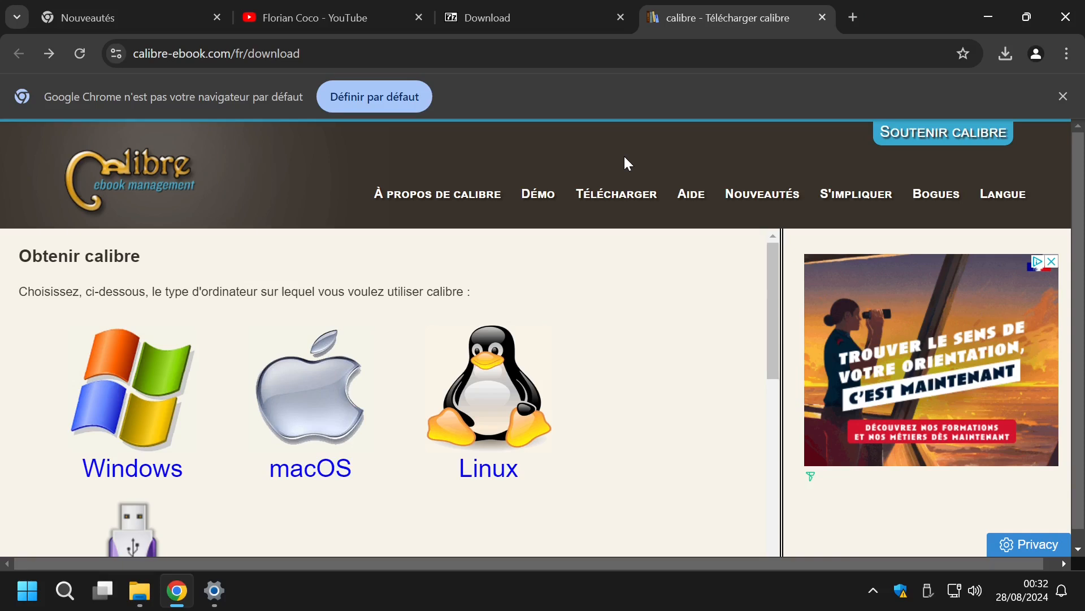
Step: Examine the platforms offered on calibre's download page, view the Windows download page and go back
{"action": "scroll", "coordinate": [473, 322], "scroll_direction": "down", "scroll_amount": 3}
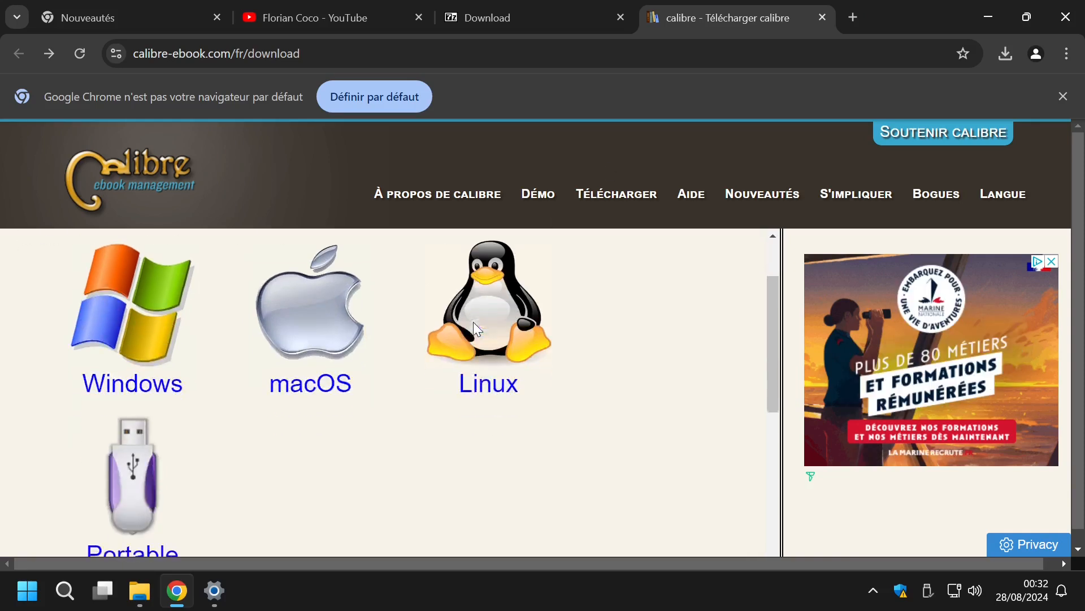
{"action": "scroll", "coordinate": [475, 325], "scroll_direction": "up", "scroll_amount": 3}
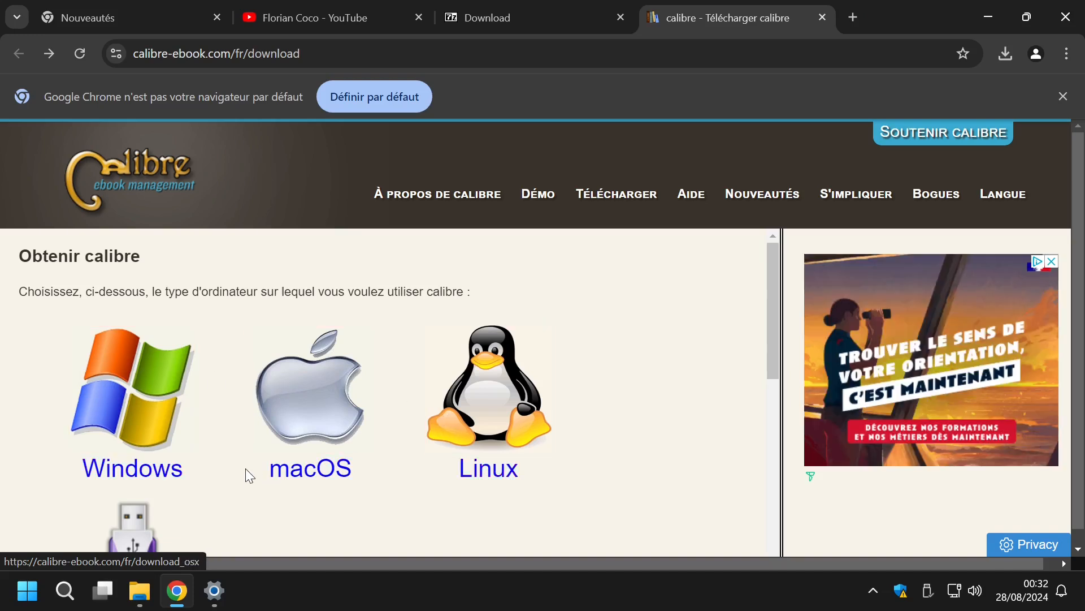
{"action": "scroll", "coordinate": [246, 469], "scroll_direction": "down", "scroll_amount": 3}
{"action": "scroll", "coordinate": [246, 469], "scroll_direction": "up", "scroll_amount": 3}
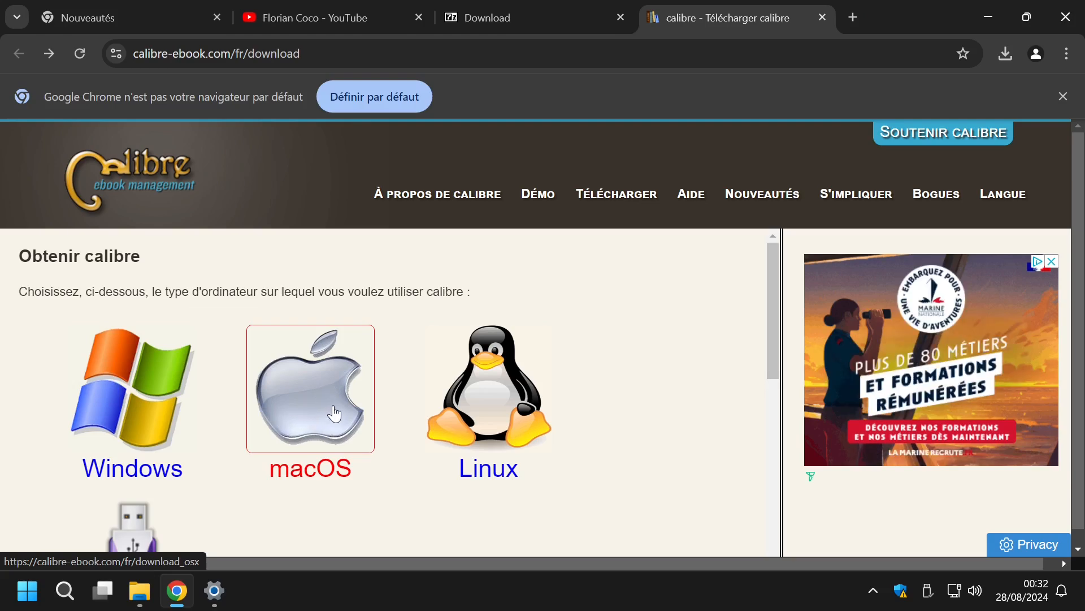
{"action": "scroll", "coordinate": [335, 415], "scroll_direction": "down", "scroll_amount": 6}
{"action": "scroll", "coordinate": [335, 414], "scroll_direction": "up", "scroll_amount": 5}
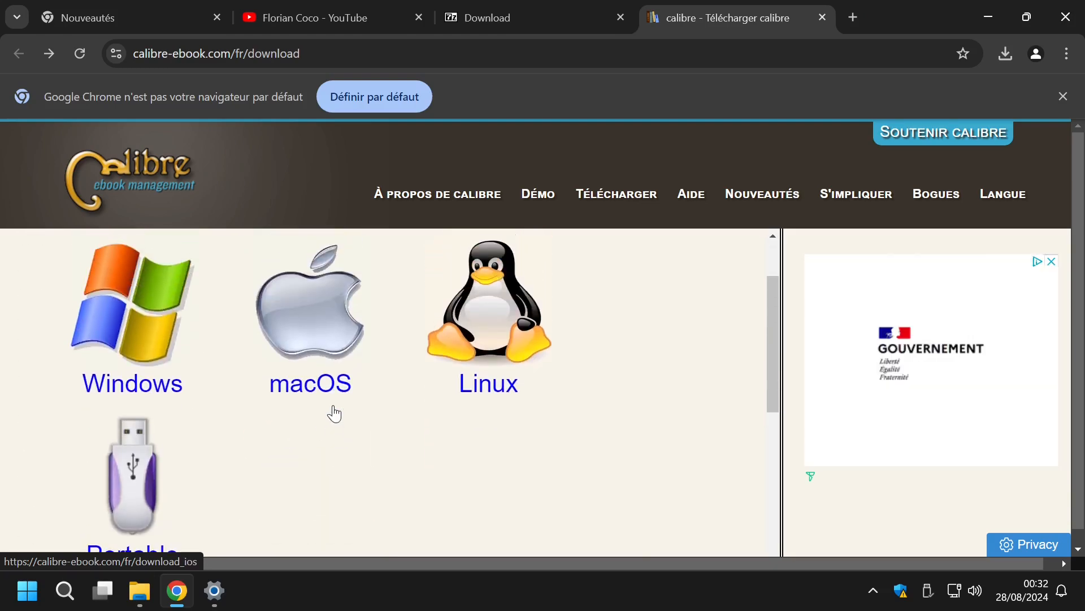
{"action": "scroll", "coordinate": [126, 399], "scroll_direction": "down", "scroll_amount": 1}
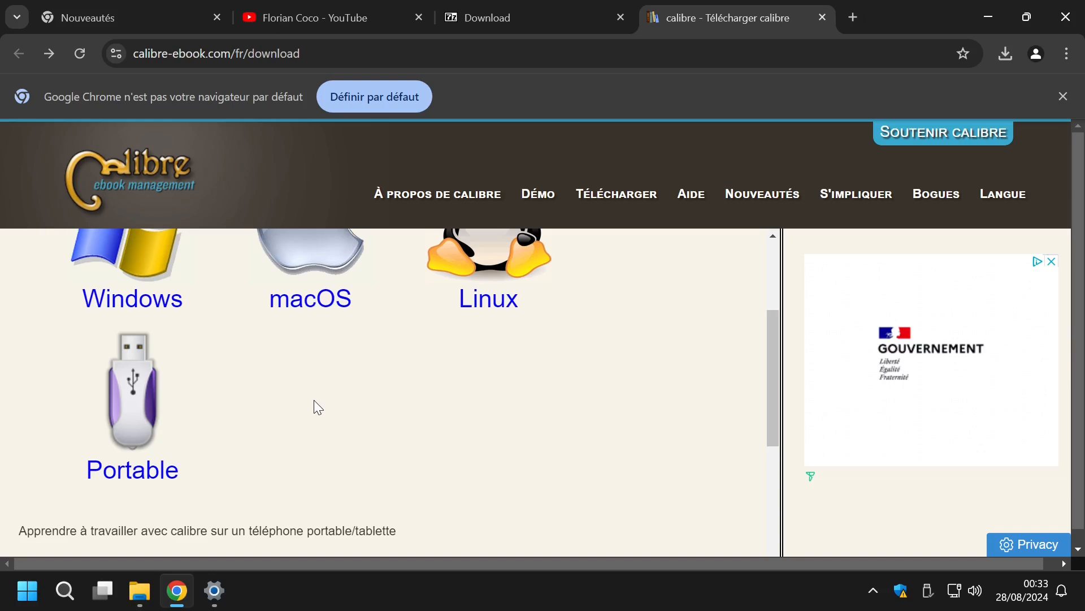
{"action": "scroll", "coordinate": [315, 402], "scroll_direction": "down", "scroll_amount": 4}
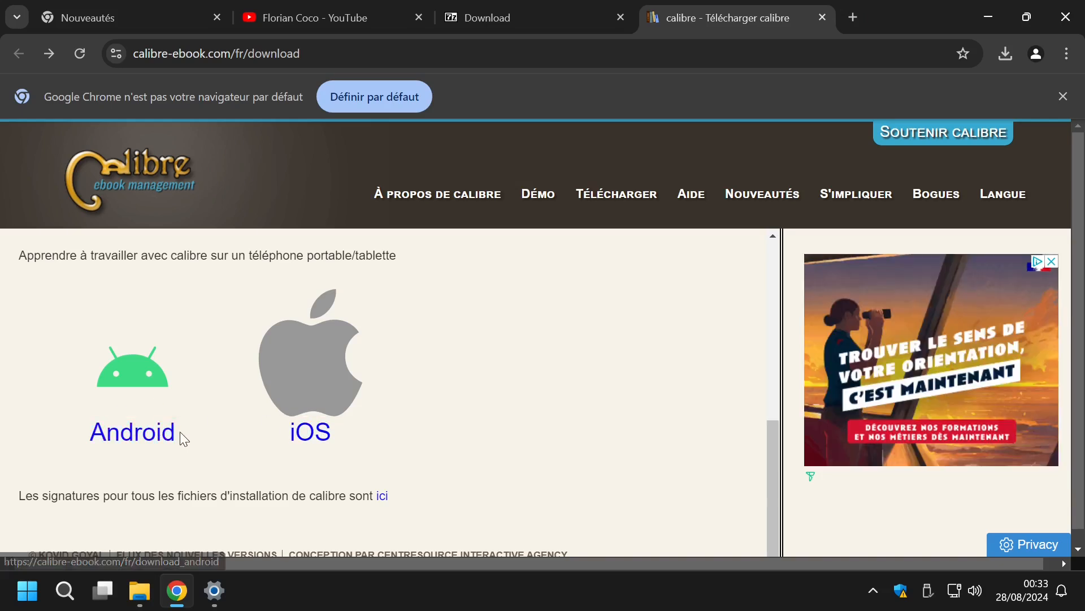
{"action": "scroll", "coordinate": [181, 433], "scroll_direction": "down", "scroll_amount": 2}
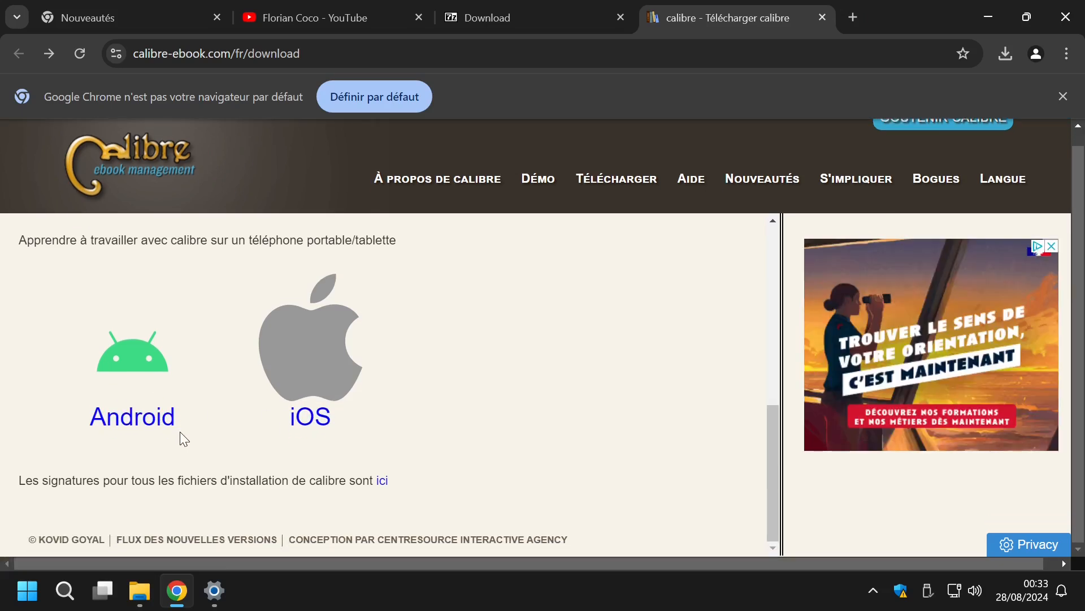
{"action": "scroll", "coordinate": [179, 432], "scroll_direction": "up", "scroll_amount": 5}
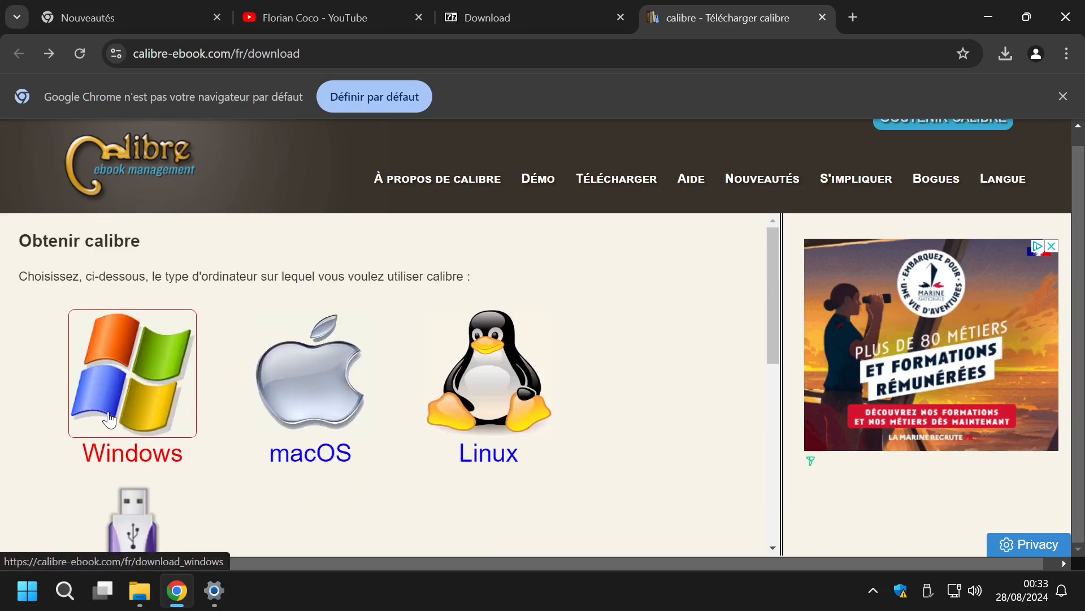
{"action": "left_click", "coordinate": [125, 430]}
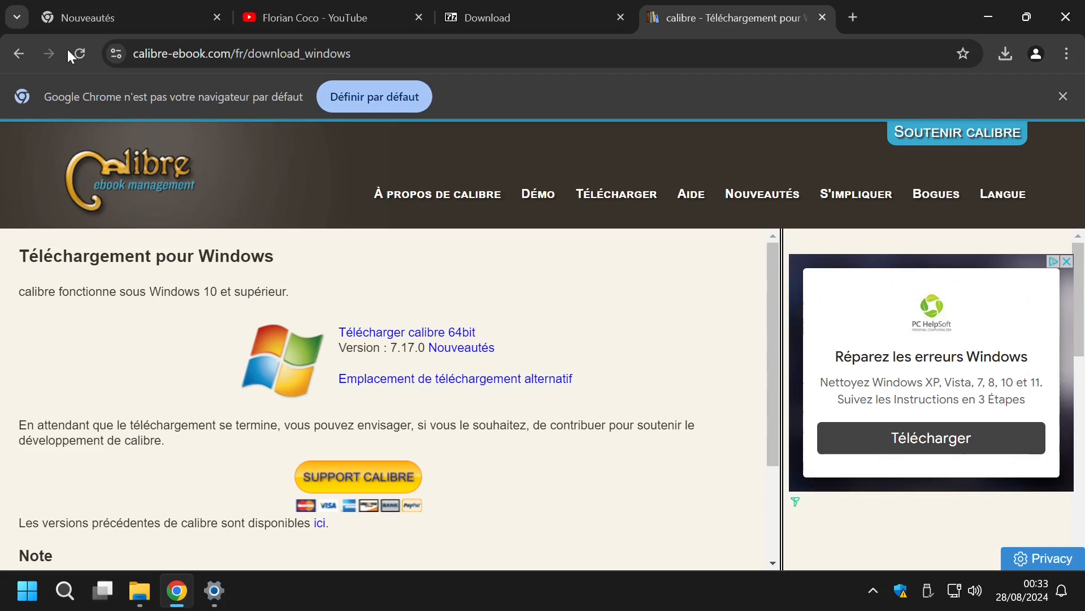
{"action": "left_click", "coordinate": [19, 53]}
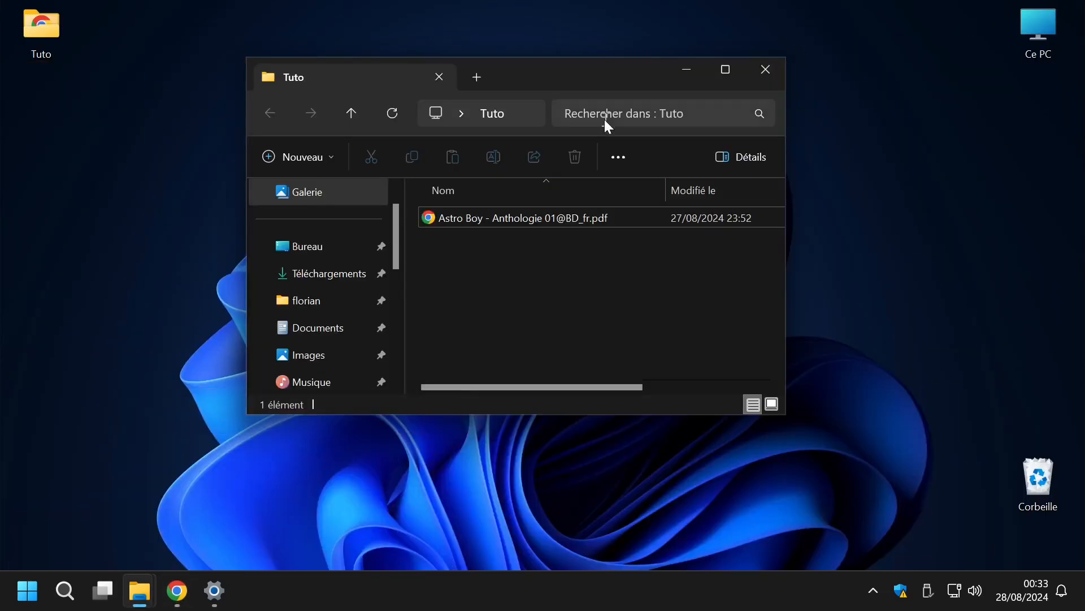
Step: Search the installed applications for "cali" and launch calibre 64bit - E-book management
{"action": "left_click", "coordinate": [62, 606]}
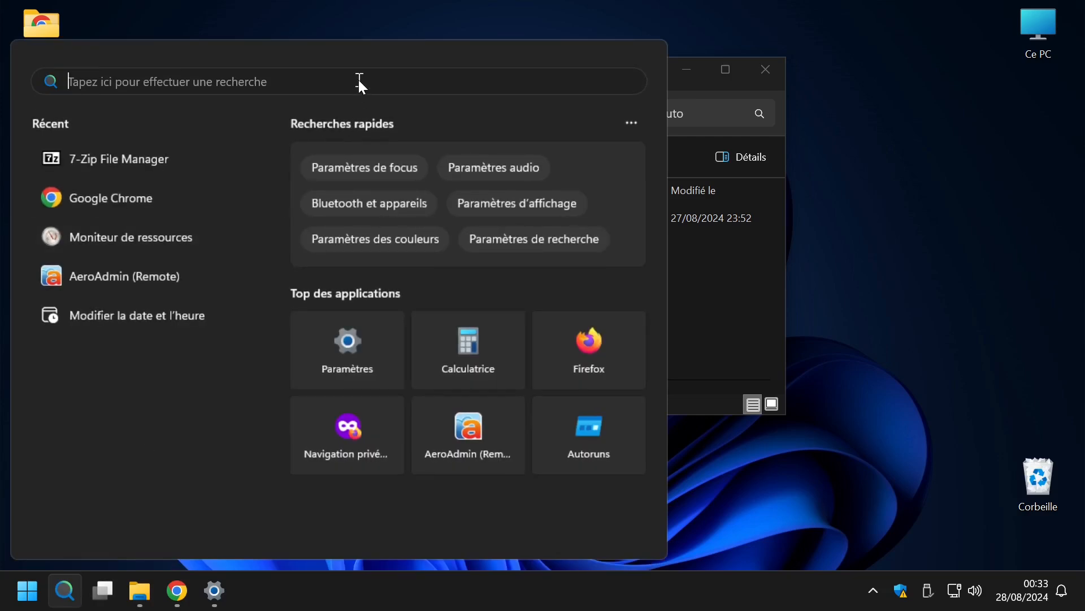
{"action": "type", "text": "calculatrice"}
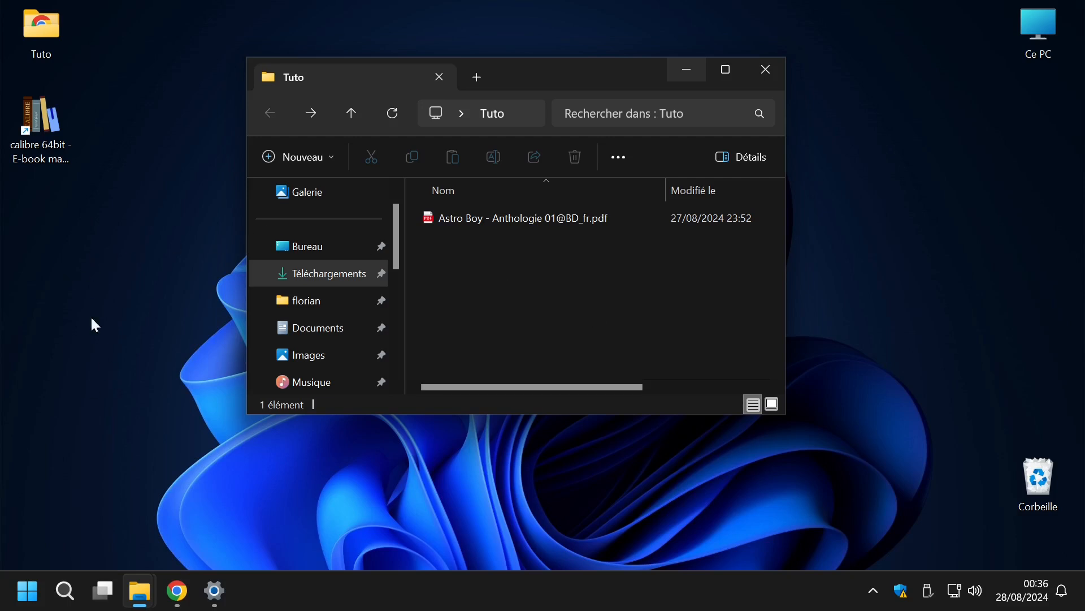
{"action": "left_click", "coordinate": [27, 591]}
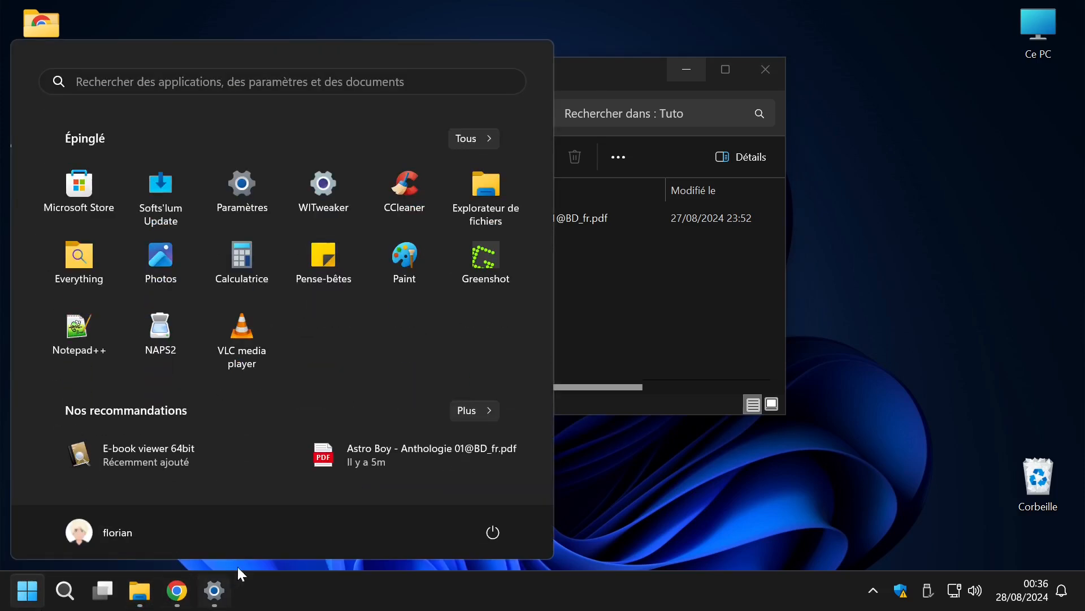
{"action": "left_click", "coordinate": [308, 82]}
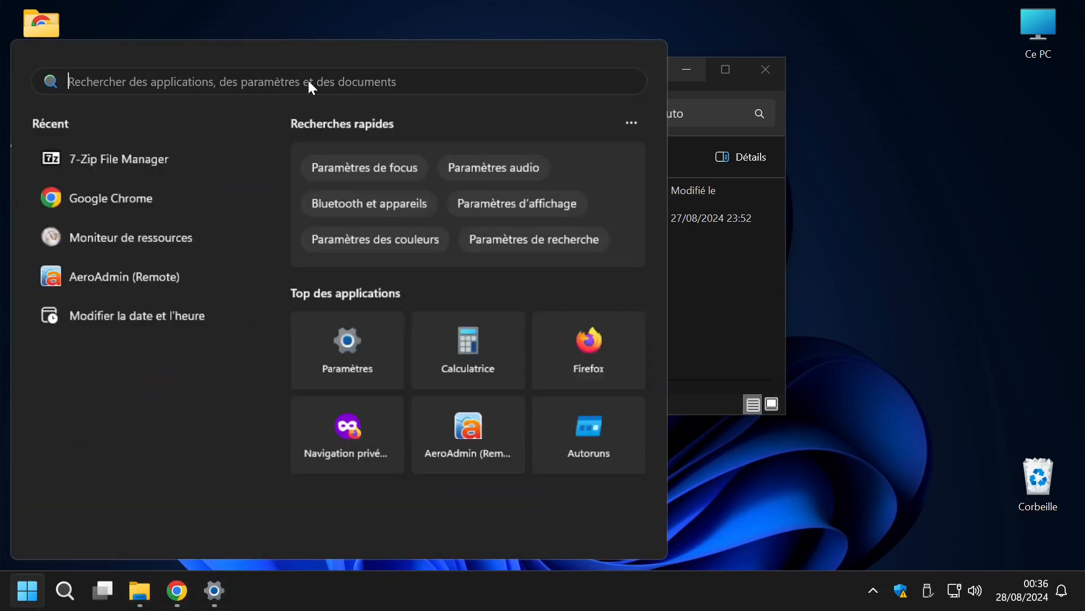
{"action": "type", "text": "cal"}
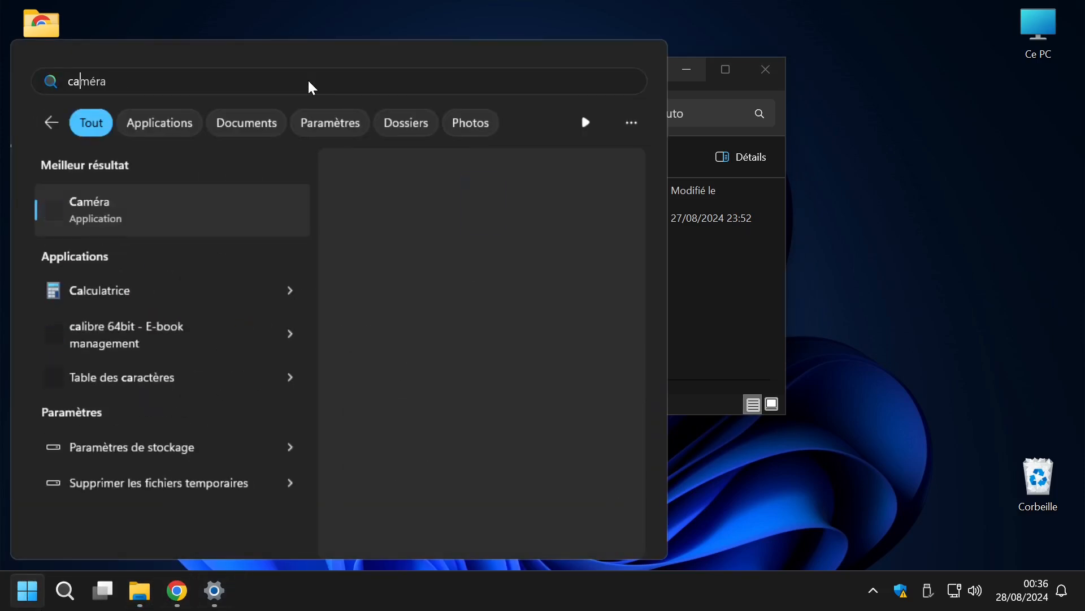
{"action": "type", "text": "ibre 64bit - E-book management"}
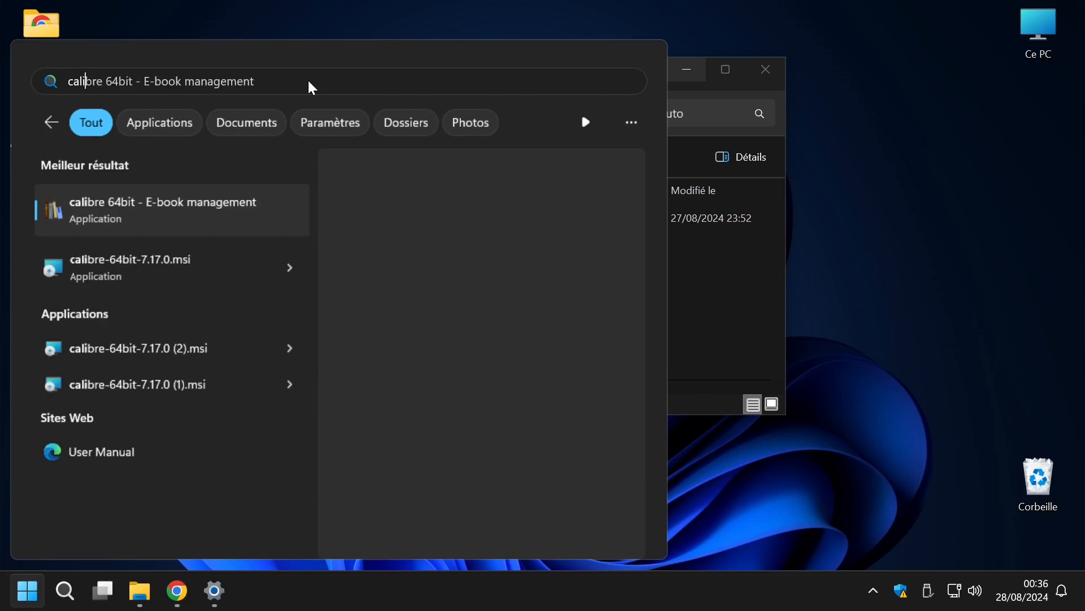
{"action": "left_click", "coordinate": [206, 207]}
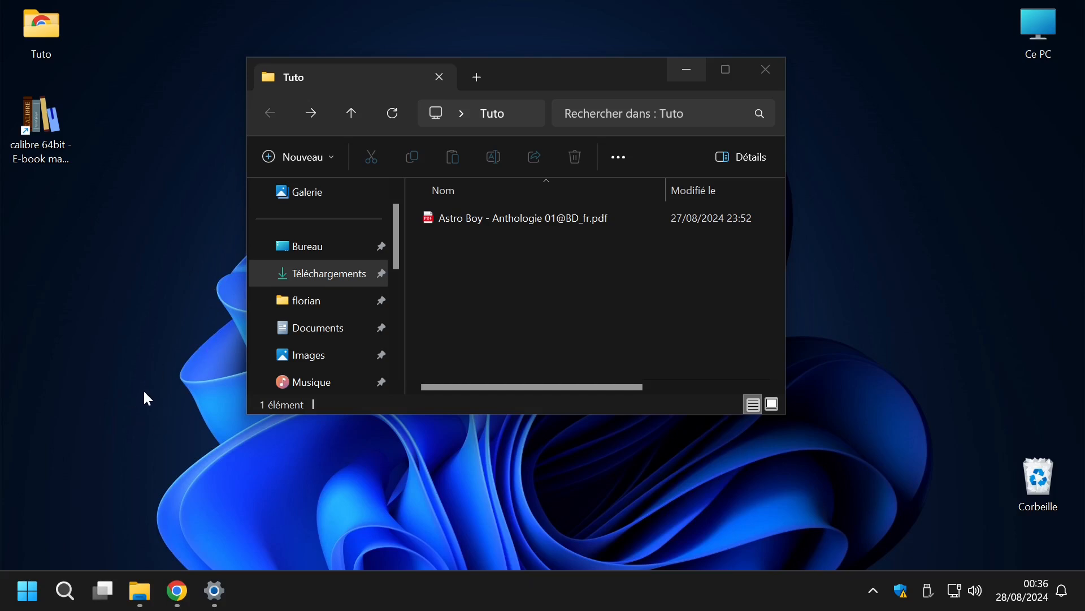
Step: Open calibre from its desktop shortcut, complete the welcome wizard with French and the generic e-ink device, and dismiss the error message
{"action": "left_click_drag", "start_coordinate": [143, 389], "coordinate": [198, 413]}
{"action": "left_click", "coordinate": [49, 121]}
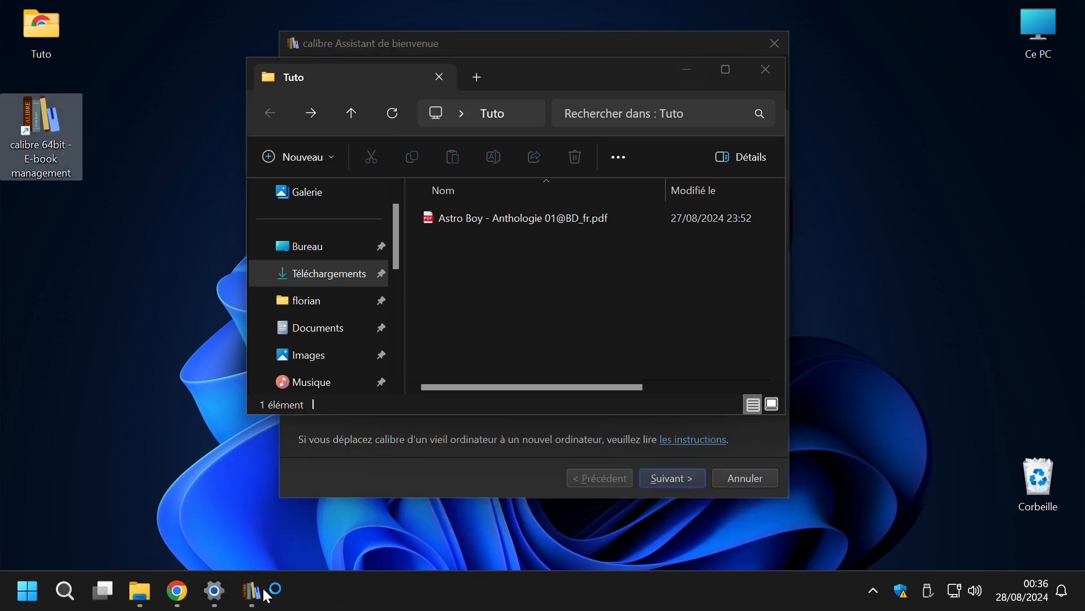
{"action": "left_click", "coordinate": [264, 594]}
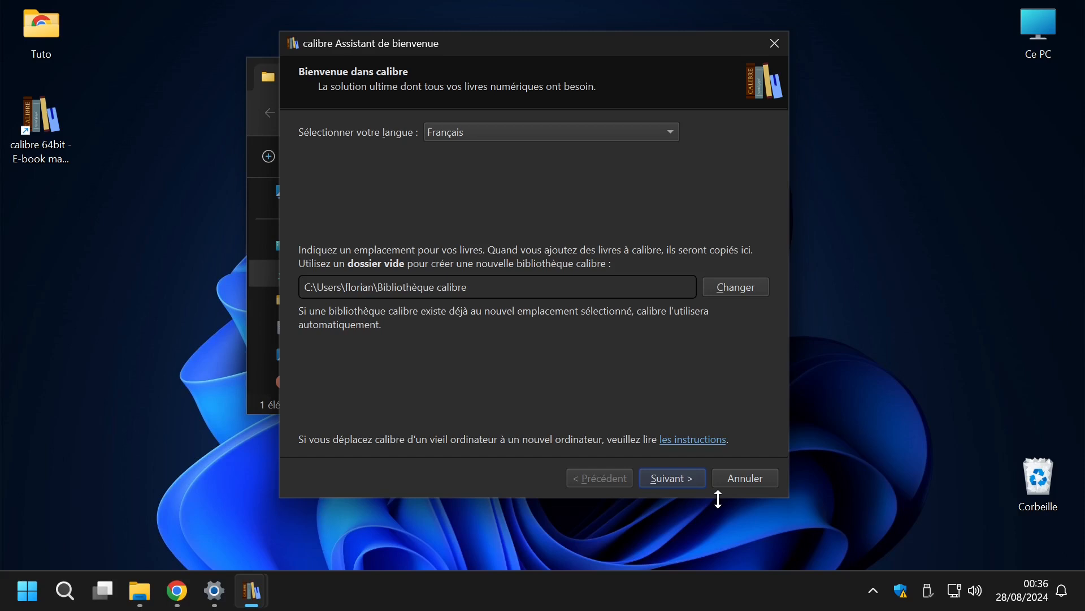
{"action": "left_click", "coordinate": [680, 484]}
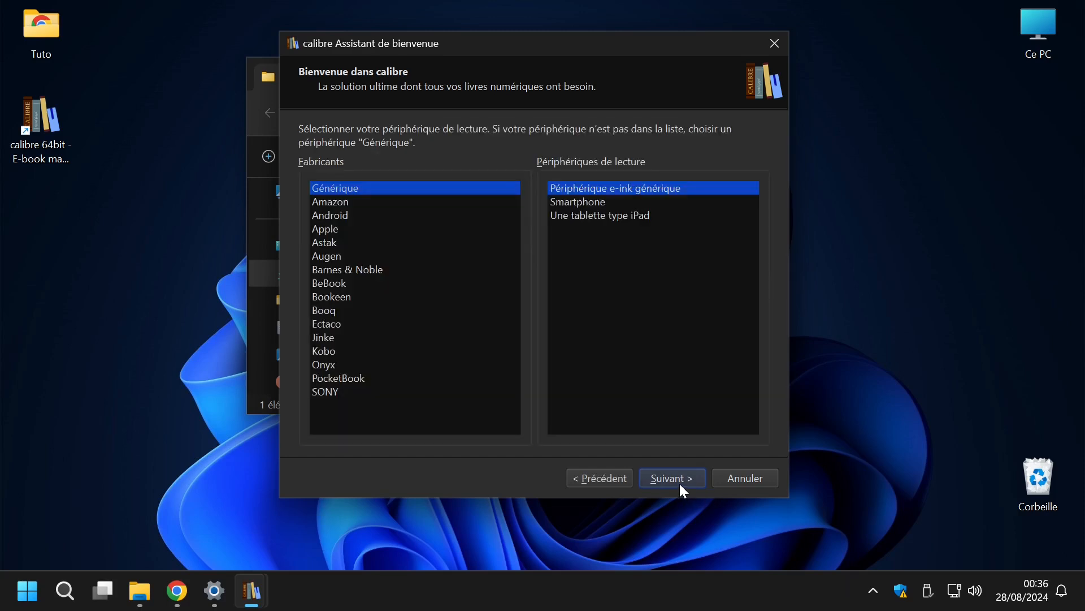
{"action": "left_click", "coordinate": [680, 484]}
{"action": "left_click", "coordinate": [682, 486]}
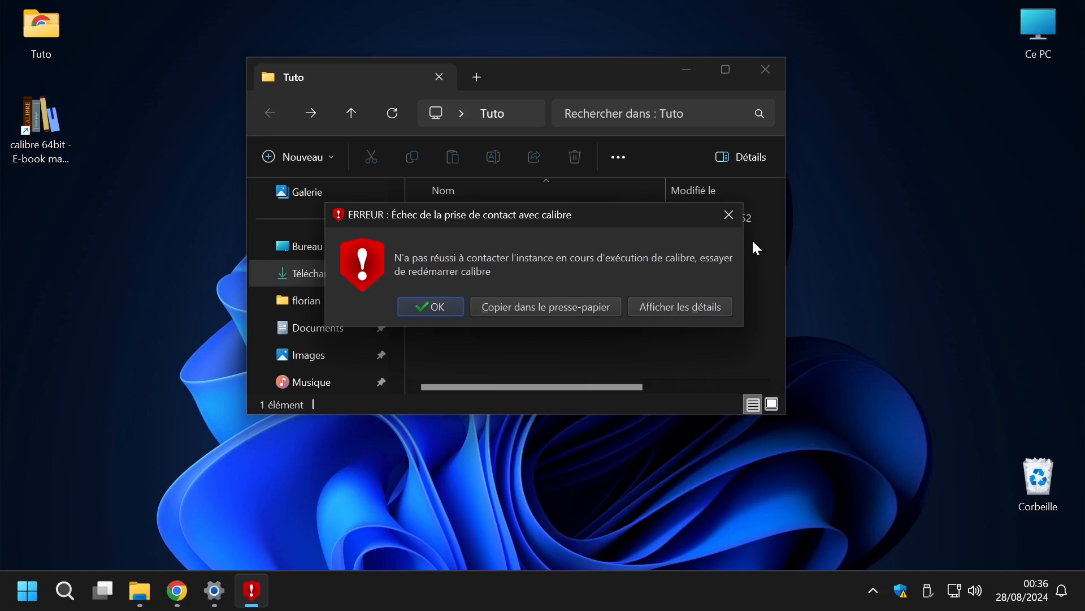
{"action": "left_click", "coordinate": [729, 214]}
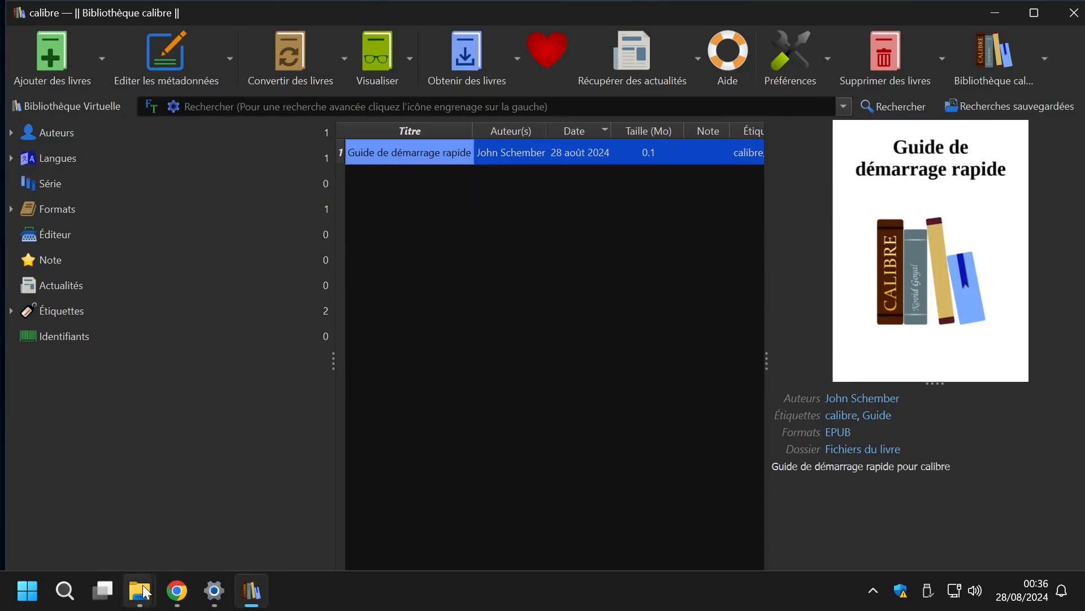
{"action": "mouse_move", "coordinate": [140, 591]}
{"action": "left_click", "coordinate": [293, 536]}
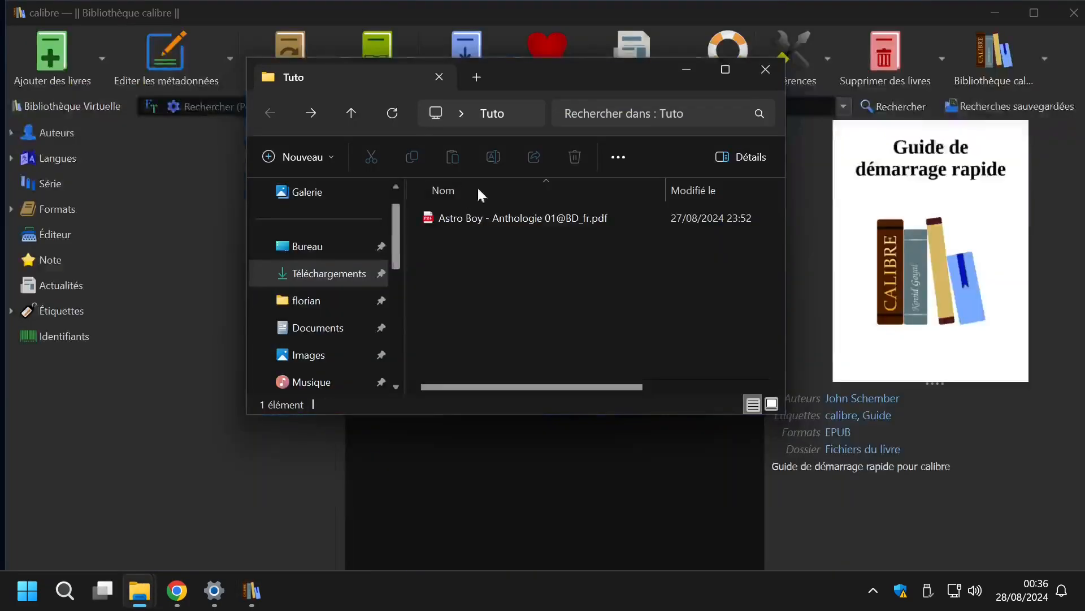
{"action": "left_click_drag", "start_coordinate": [471, 222], "coordinate": [474, 511]}
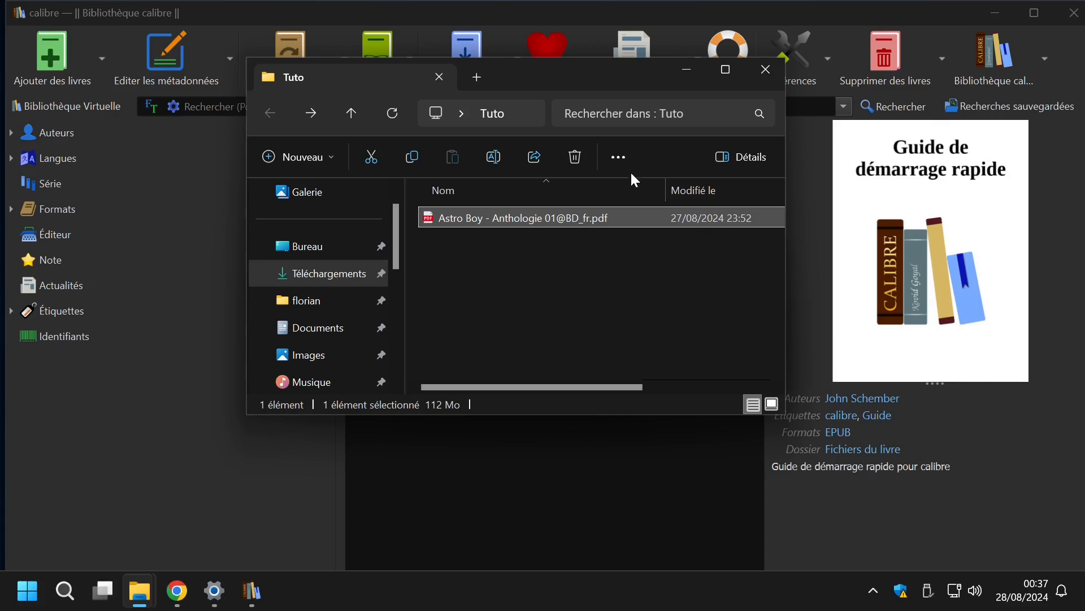
{"action": "left_click_drag", "start_coordinate": [623, 73], "coordinate": [334, 65]}
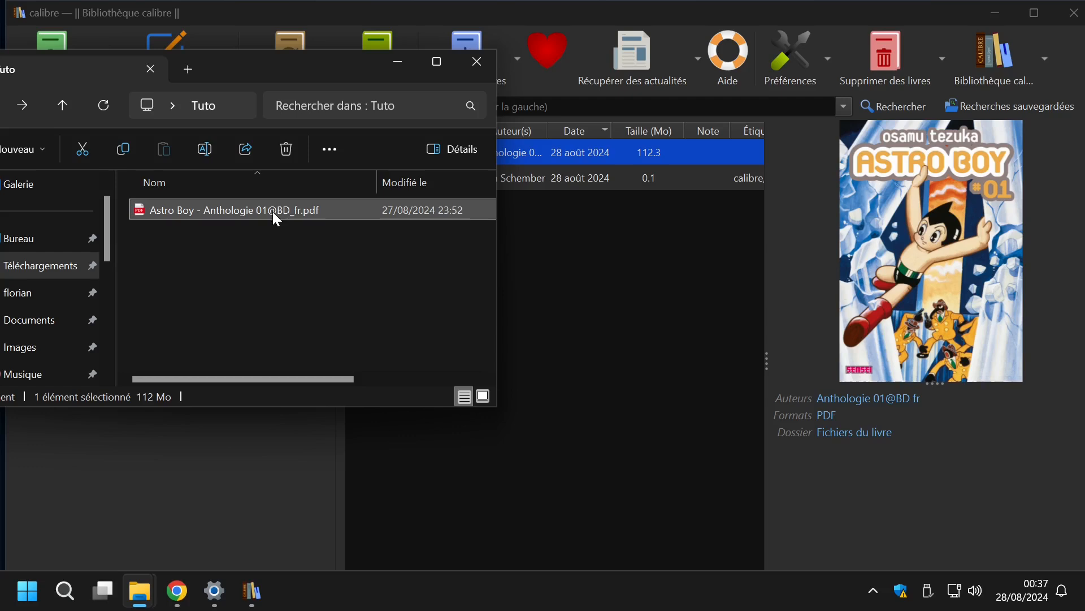
{"action": "left_click_drag", "start_coordinate": [274, 212], "coordinate": [691, 249]}
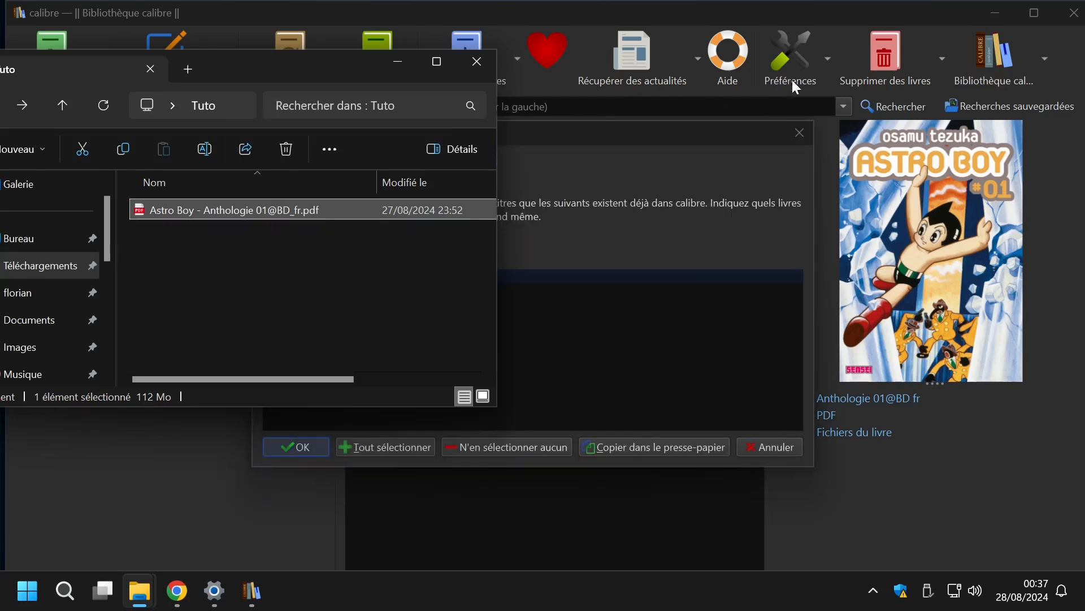
{"action": "left_click", "coordinate": [808, 135]}
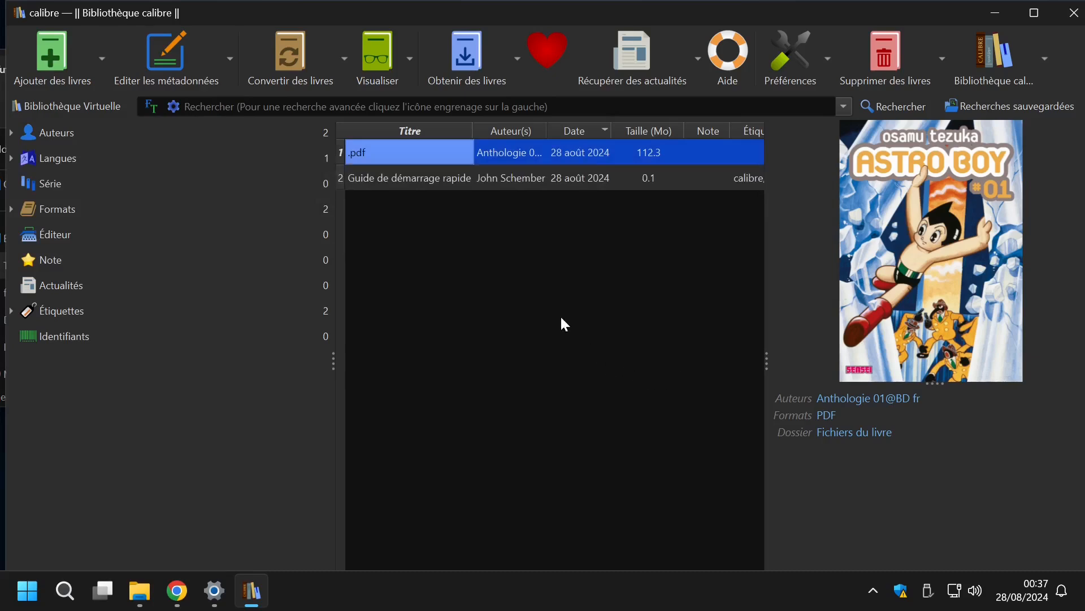
Step: Convert the Astro Boy book in the calibre library from PDF to EPUB
{"action": "left_click", "coordinate": [398, 180]}
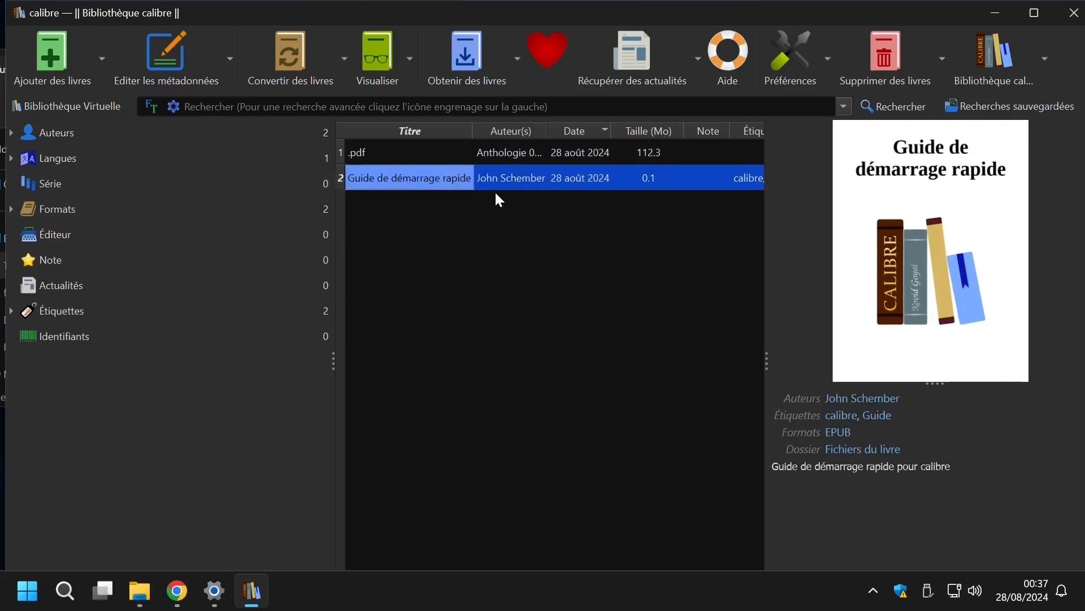
{"action": "left_click", "coordinate": [499, 153]}
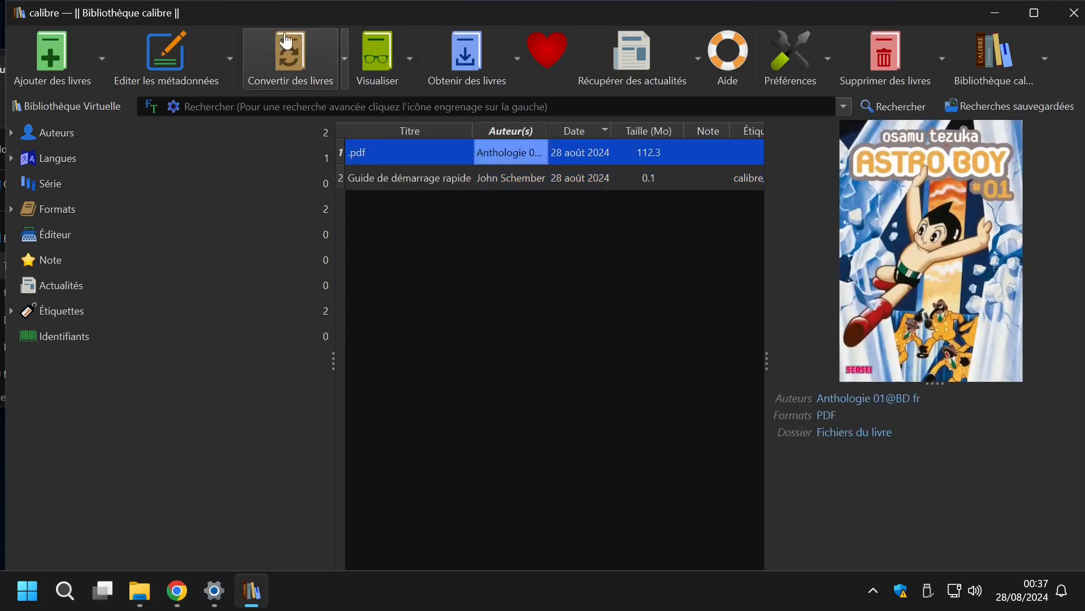
{"action": "left_click", "coordinate": [301, 74]}
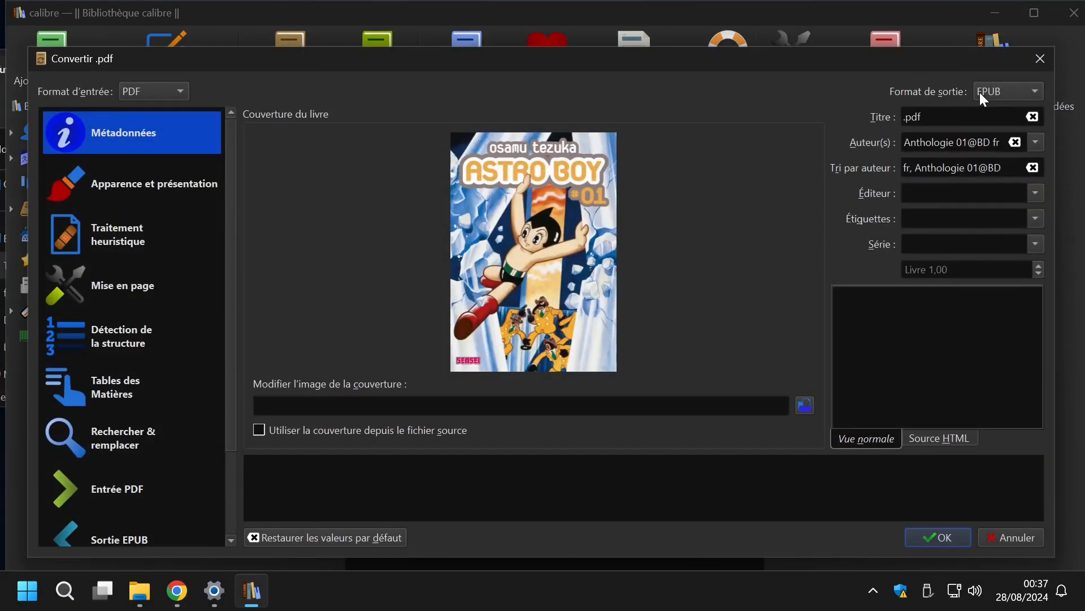
{"action": "left_click", "coordinate": [983, 93]}
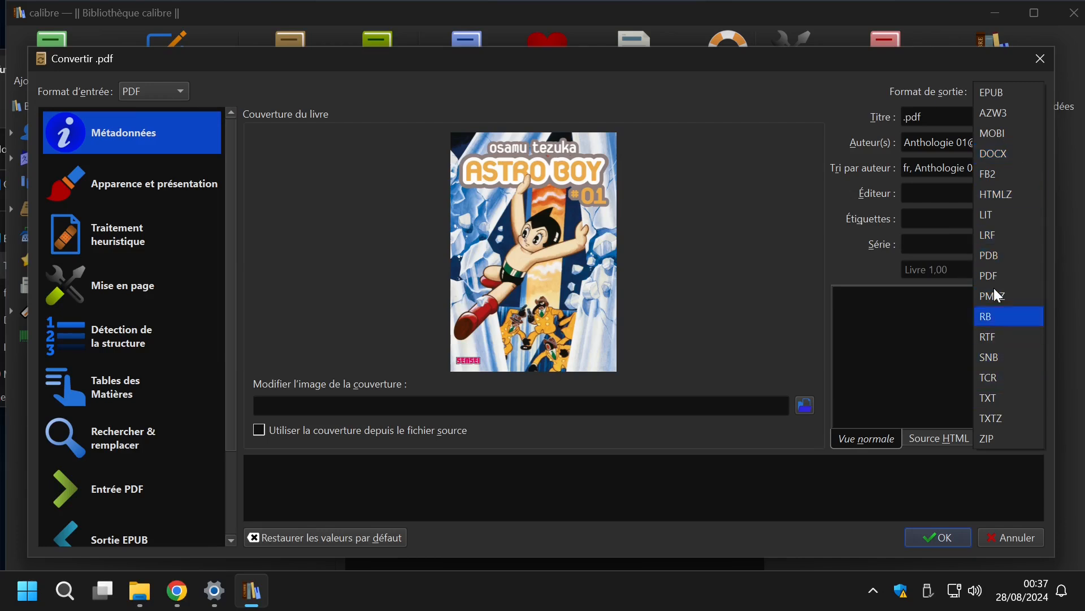
{"action": "left_click", "coordinate": [989, 95]}
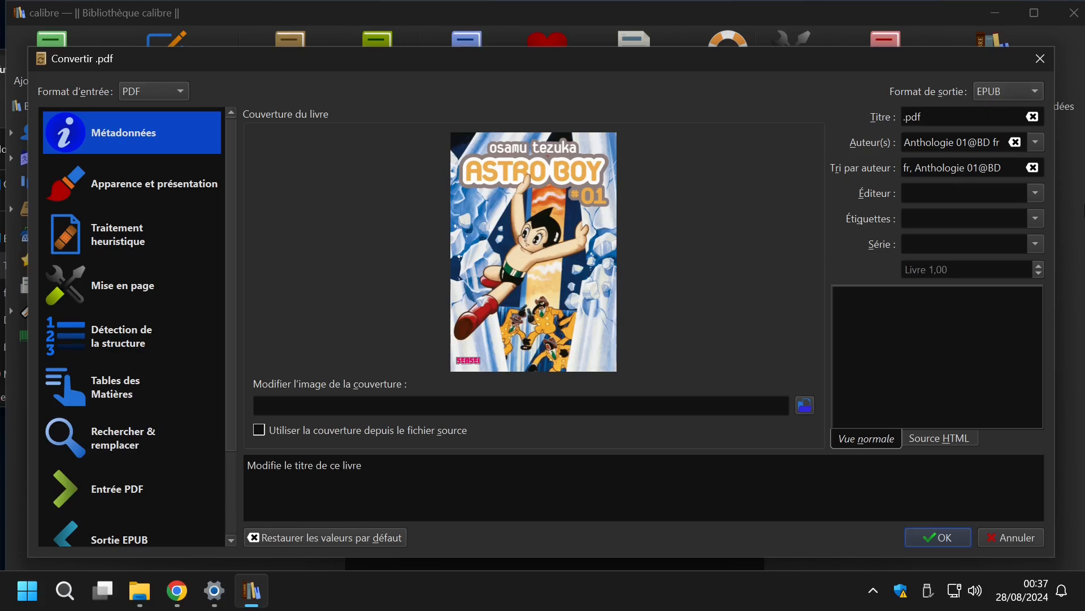
{"action": "left_click", "coordinate": [930, 542]}
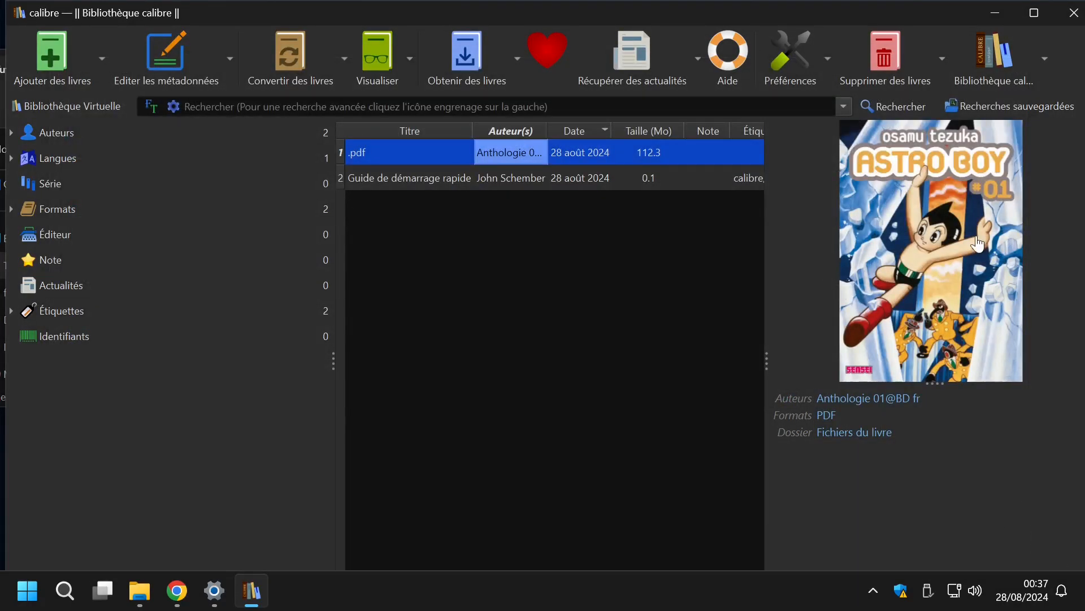
Step: Maximize the calibre window, check the progress of the conversion task and close the task list
{"action": "left_click", "coordinate": [1036, 12]}
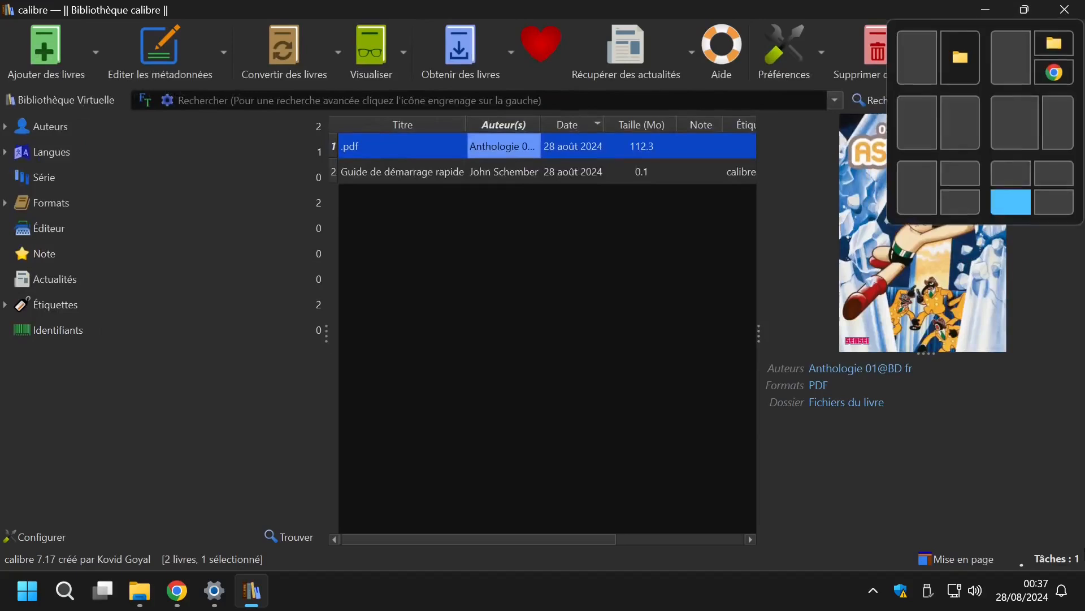
{"action": "left_click", "coordinate": [1047, 562]}
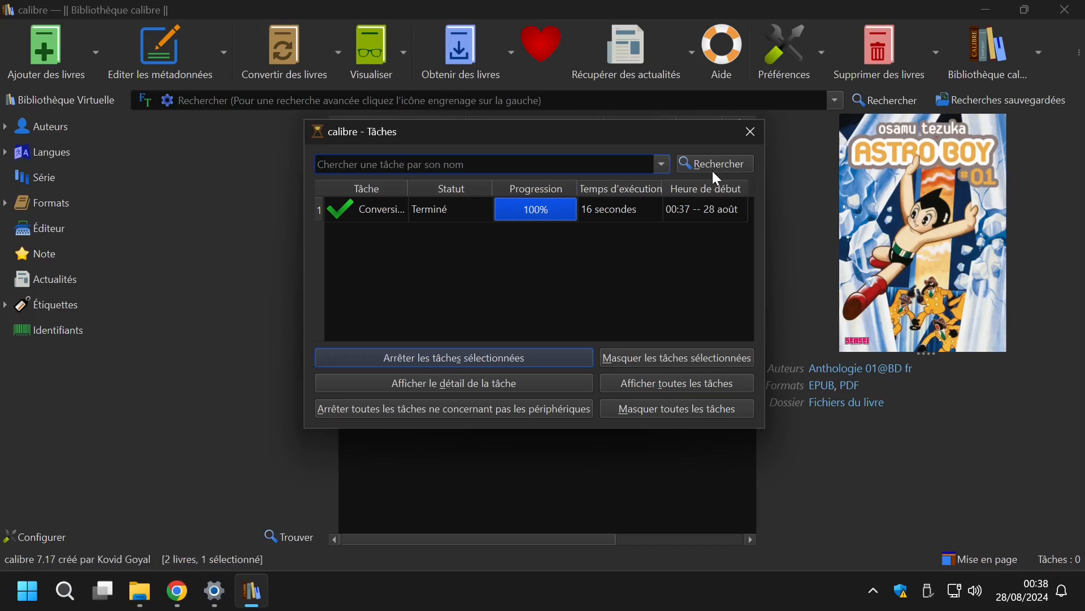
{"action": "left_click", "coordinate": [756, 133]}
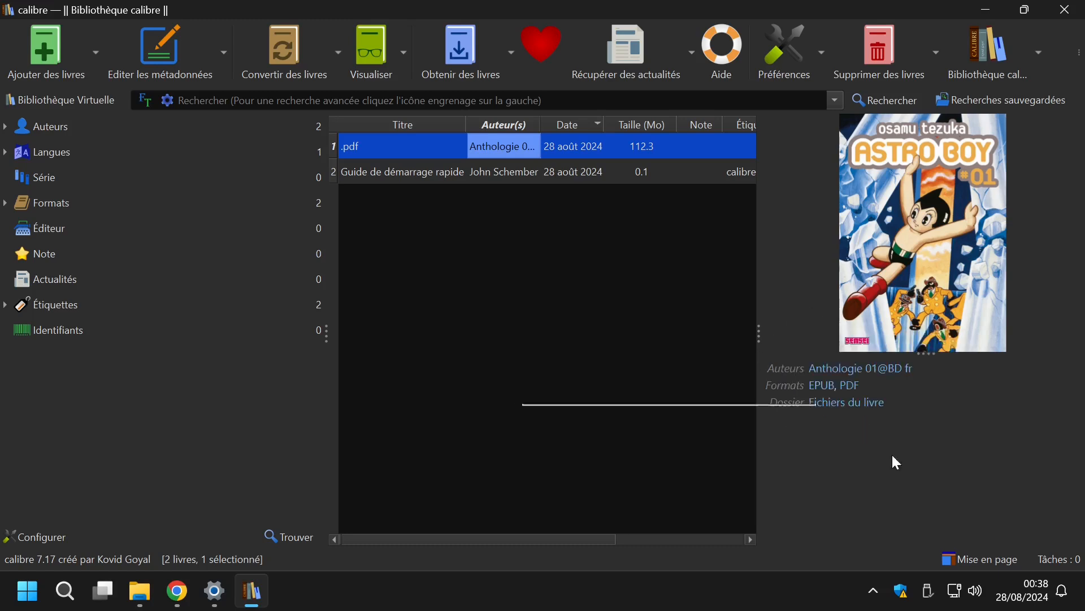
Step: Open the folder holding the Astro Boy book's files and copy "_pdf - Anthologie 01@BD fr.epub"
{"action": "left_click", "coordinate": [825, 401]}
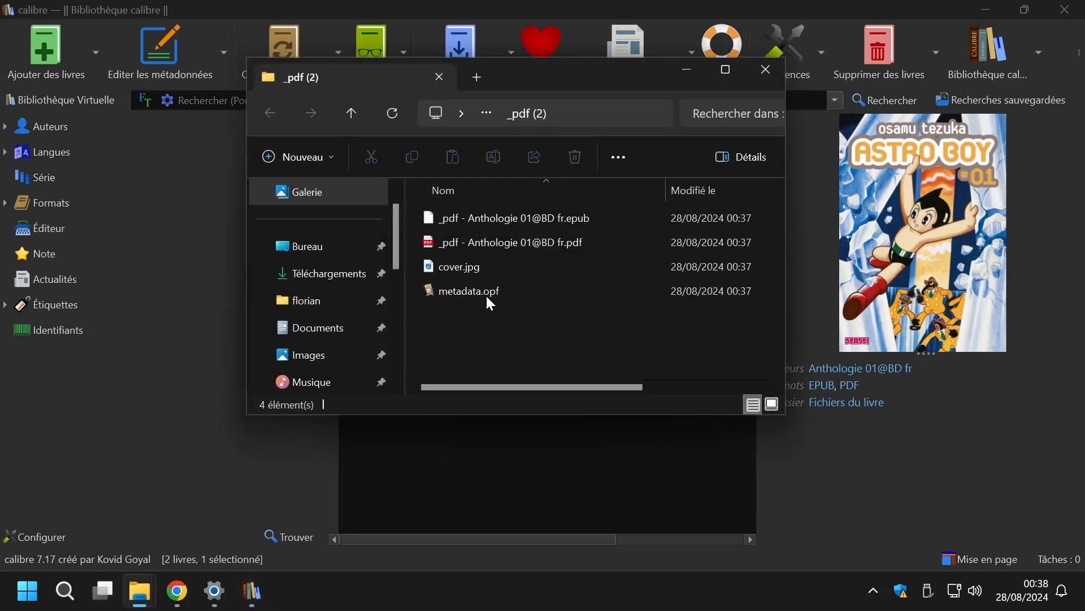
{"action": "left_click", "coordinate": [548, 248]}
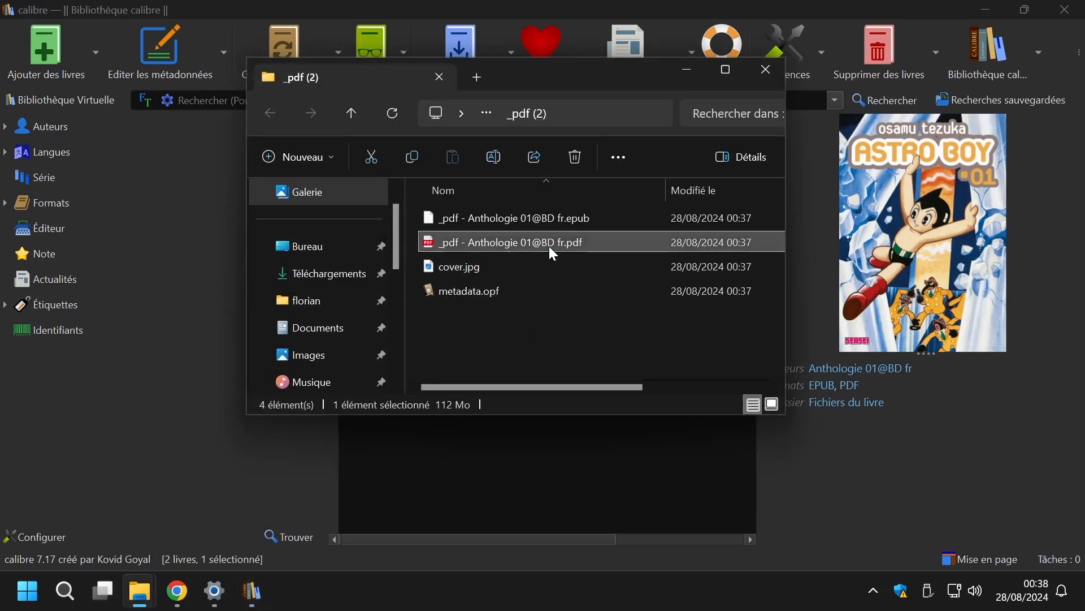
{"action": "left_click", "coordinate": [552, 217]}
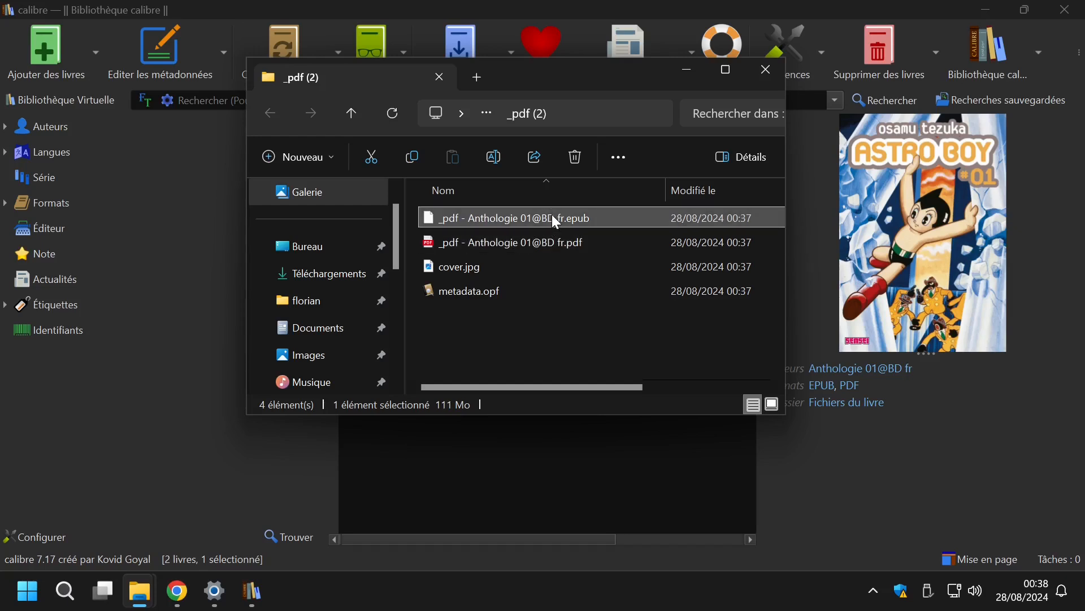
{"action": "right_click", "coordinate": [569, 215]}
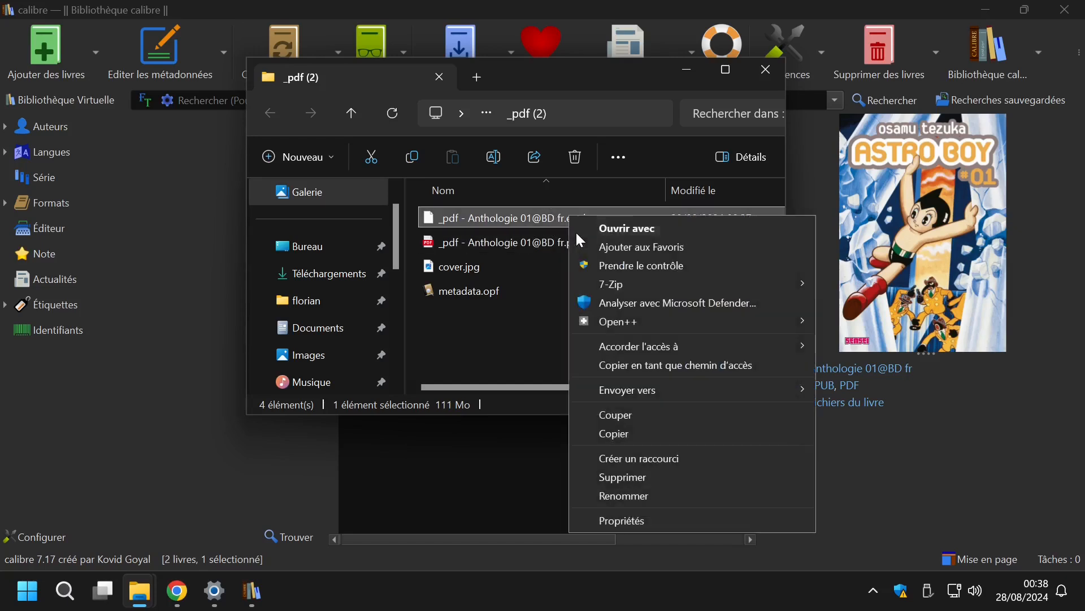
{"action": "left_click", "coordinate": [610, 432]}
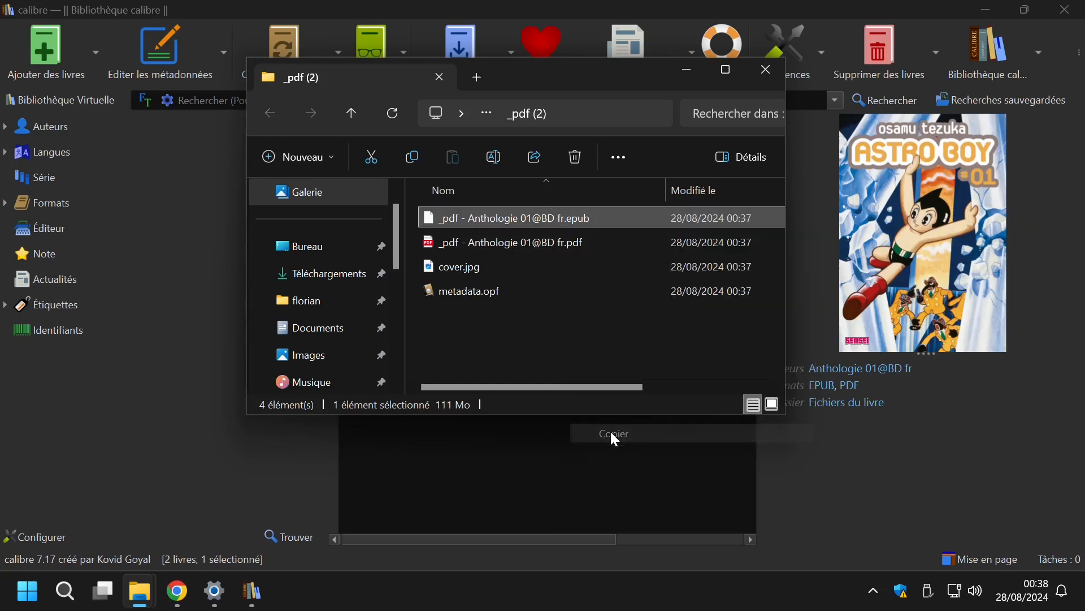
Step: Minimize the book folder and calibre, paste the EPUB into the Tuto folder and move that window towards the middle of the desktop
{"action": "left_click", "coordinate": [689, 70]}
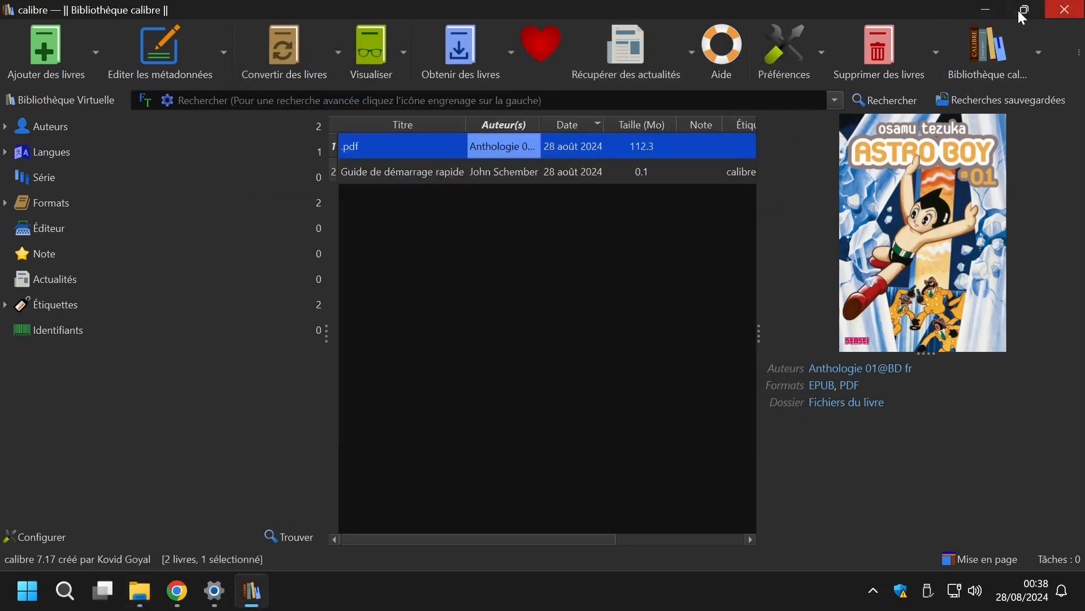
{"action": "left_click", "coordinate": [986, 9]}
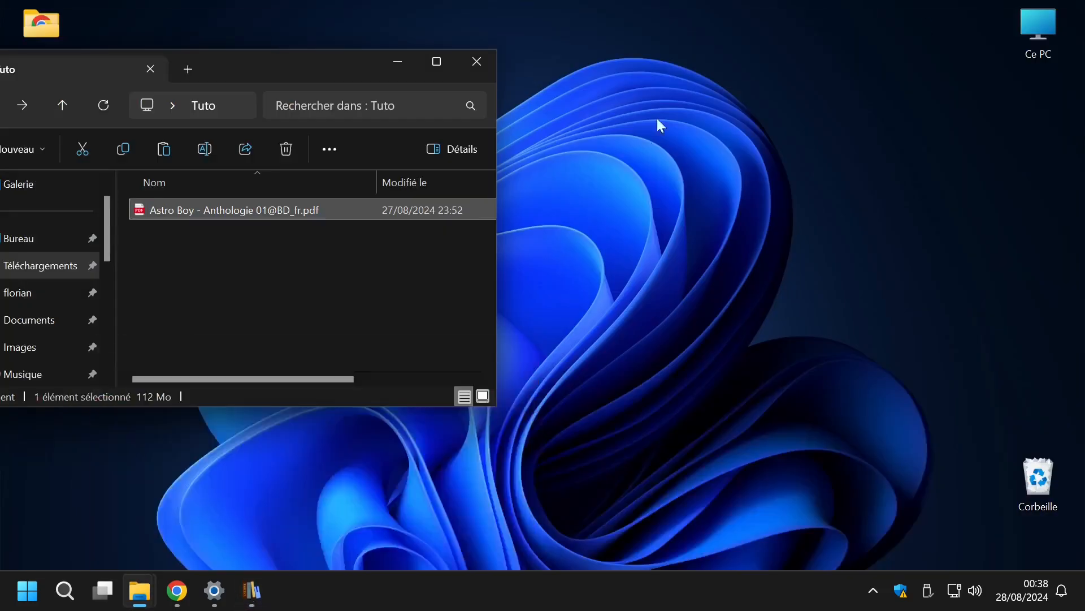
{"action": "right_click", "coordinate": [235, 247]}
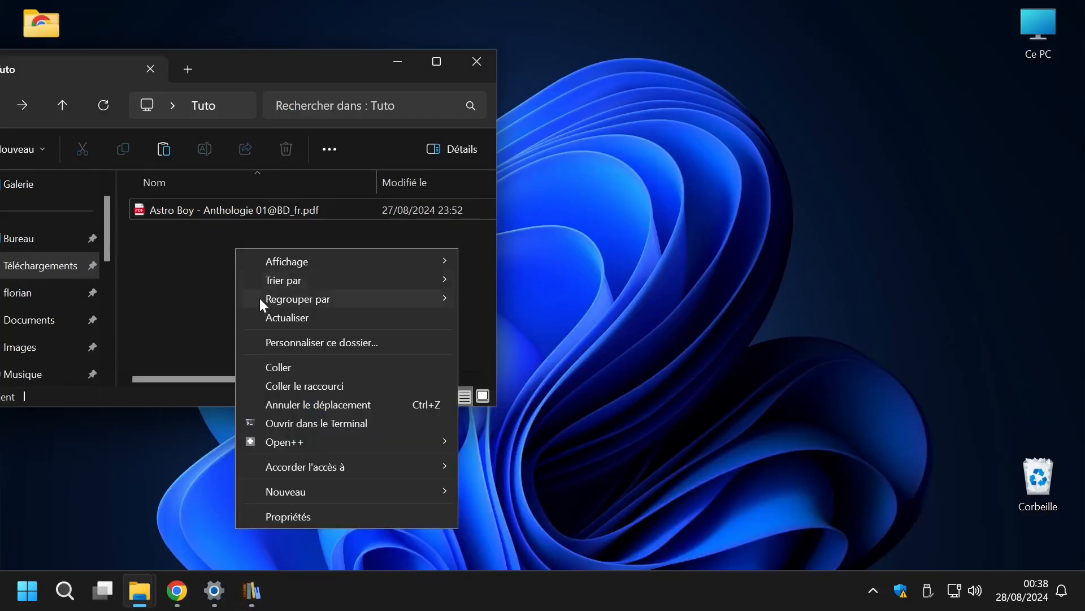
{"action": "left_click", "coordinate": [268, 363]}
{"action": "left_click_drag", "start_coordinate": [284, 59], "coordinate": [520, 78]}
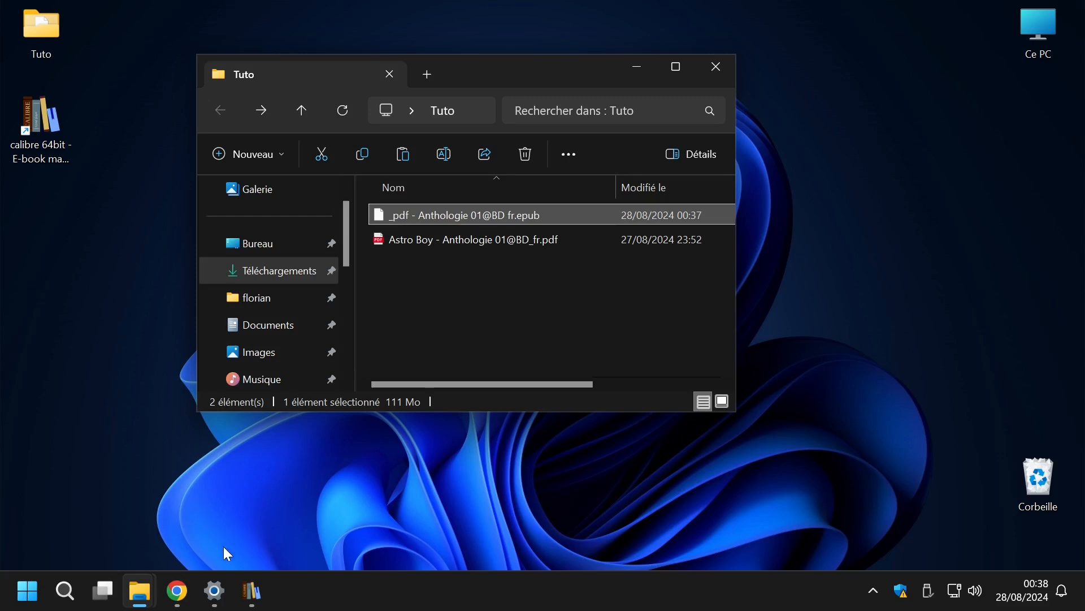
Step: Launch 7-Zip File Manager and move its window beside the Tuto folder's file list
{"action": "left_click", "coordinate": [27, 591]}
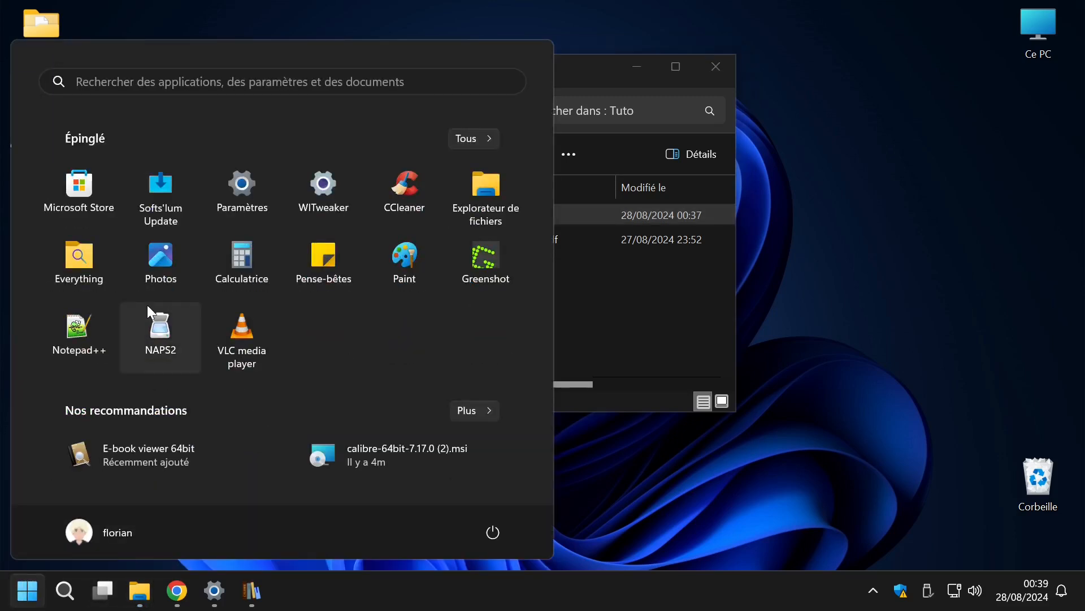
{"action": "left_click", "coordinate": [279, 79]}
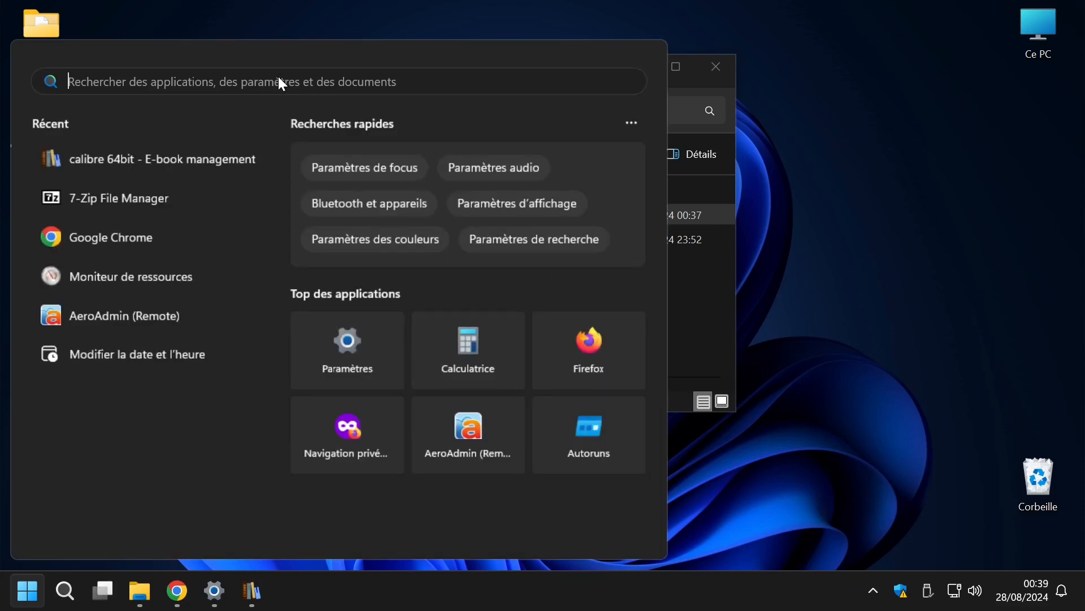
{"action": "type", "text": "z"}
{"action": "left_click", "coordinate": [199, 201]}
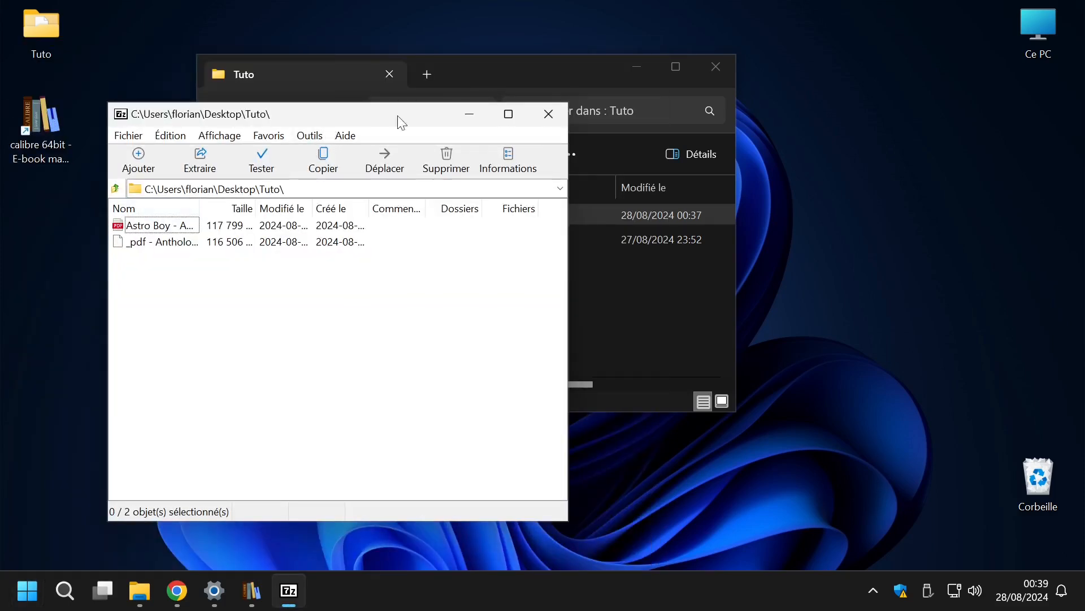
{"action": "left_click_drag", "start_coordinate": [333, 126], "coordinate": [737, 90]}
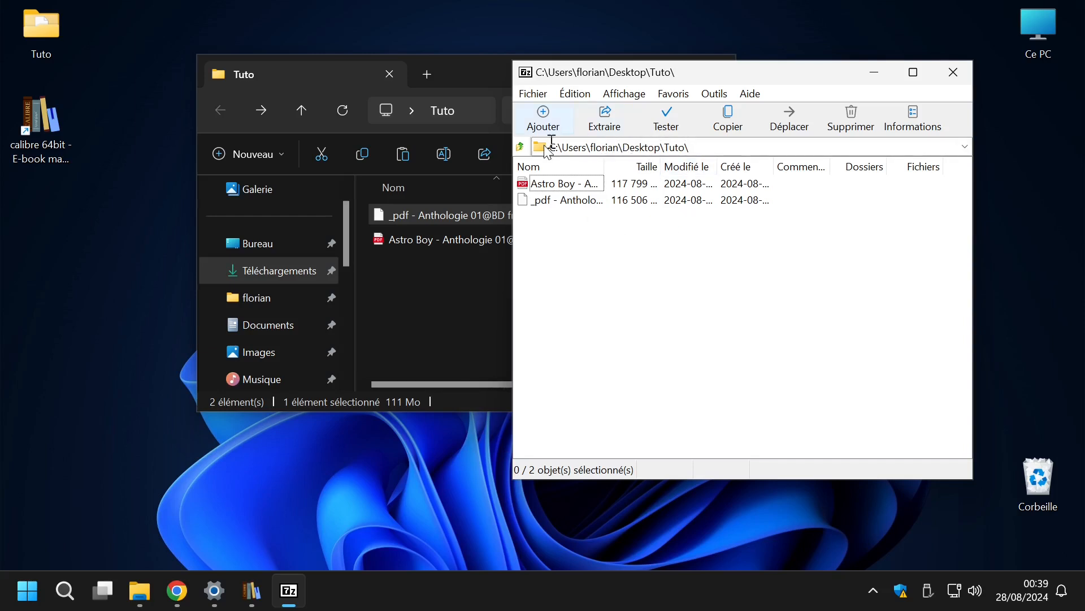
Step: Go up to the computer's root in 7-Zip and browse through drive C:, Users and the user's folder back to Desktop\Tuto
{"action": "left_click", "coordinate": [521, 147]}
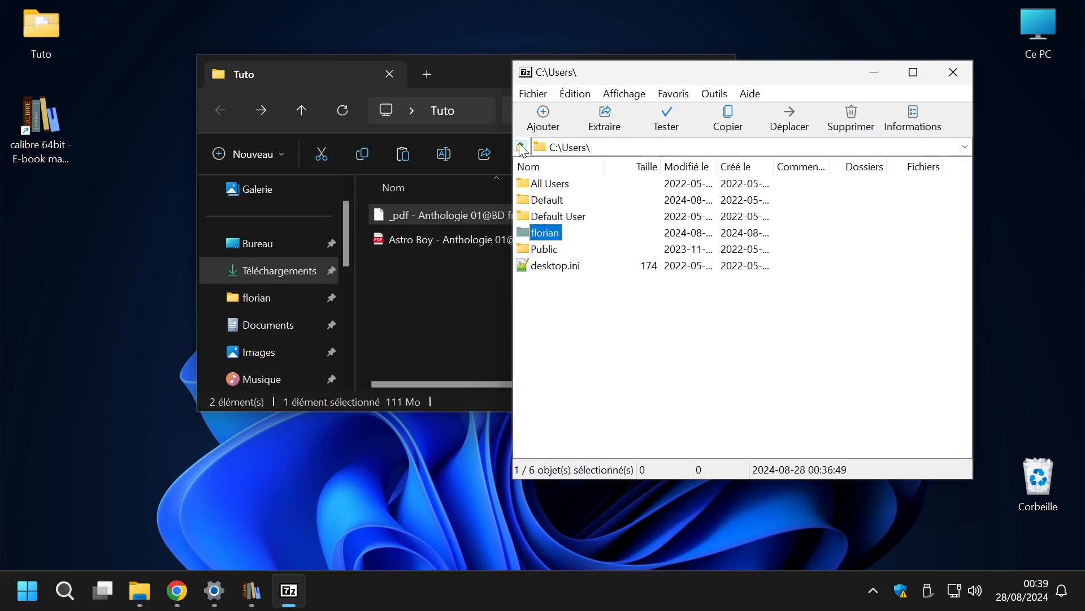
{"action": "left_click", "coordinate": [522, 148]}
{"action": "left_click", "coordinate": [522, 148]}
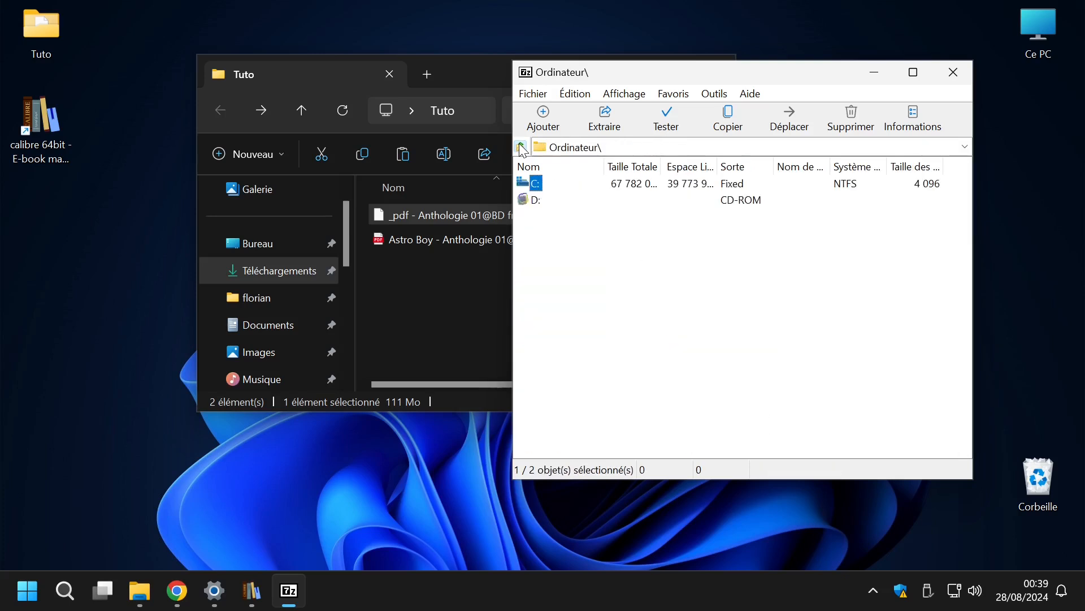
{"action": "double_click", "coordinate": [537, 189]}
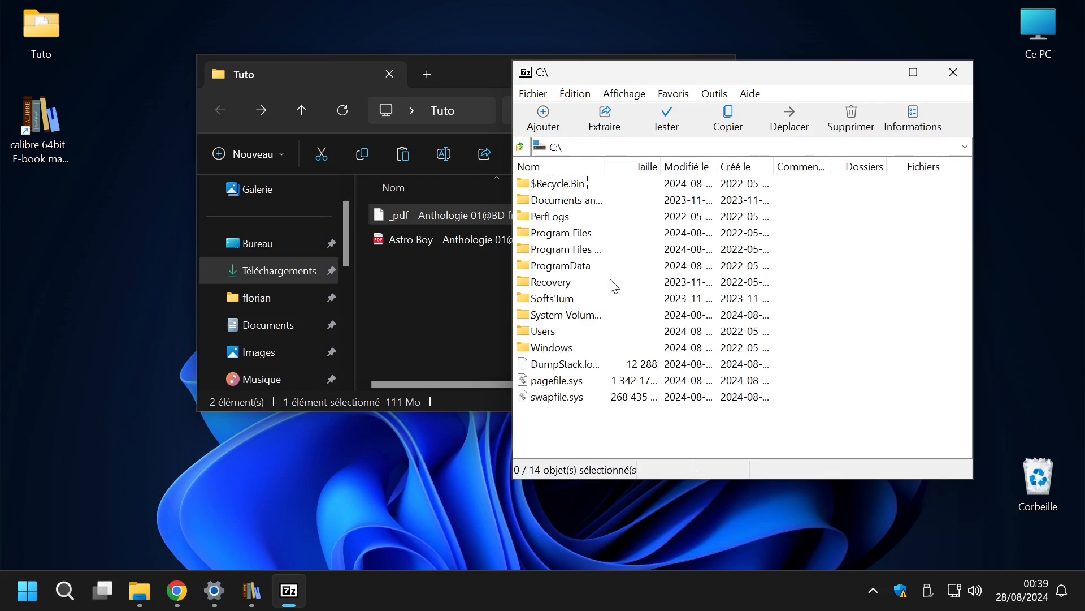
{"action": "double_click", "coordinate": [551, 332]}
{"action": "left_click", "coordinate": [559, 236]}
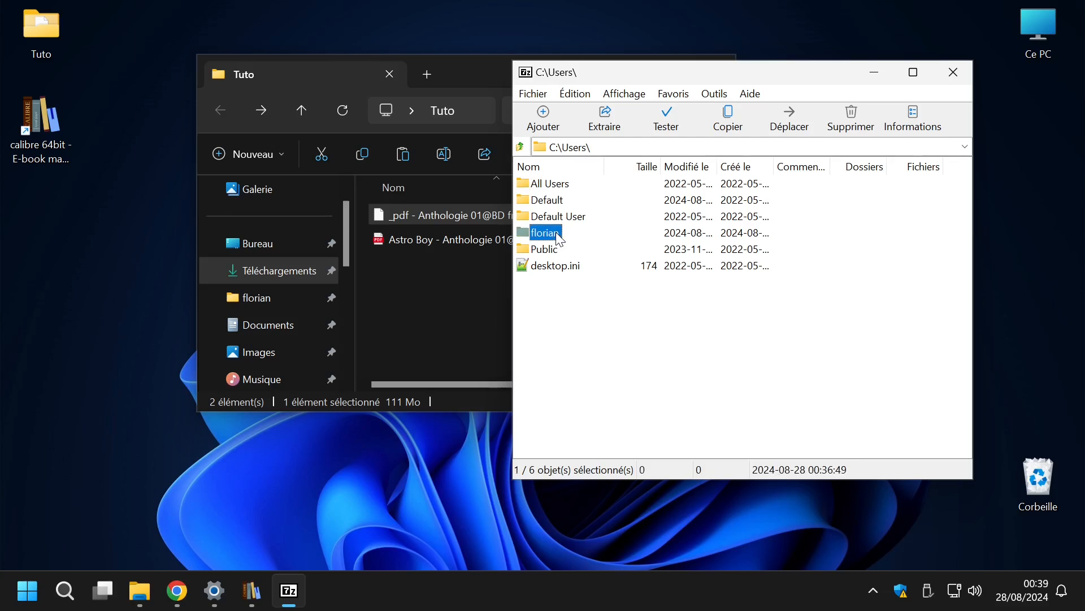
{"action": "double_click", "coordinate": [559, 236]}
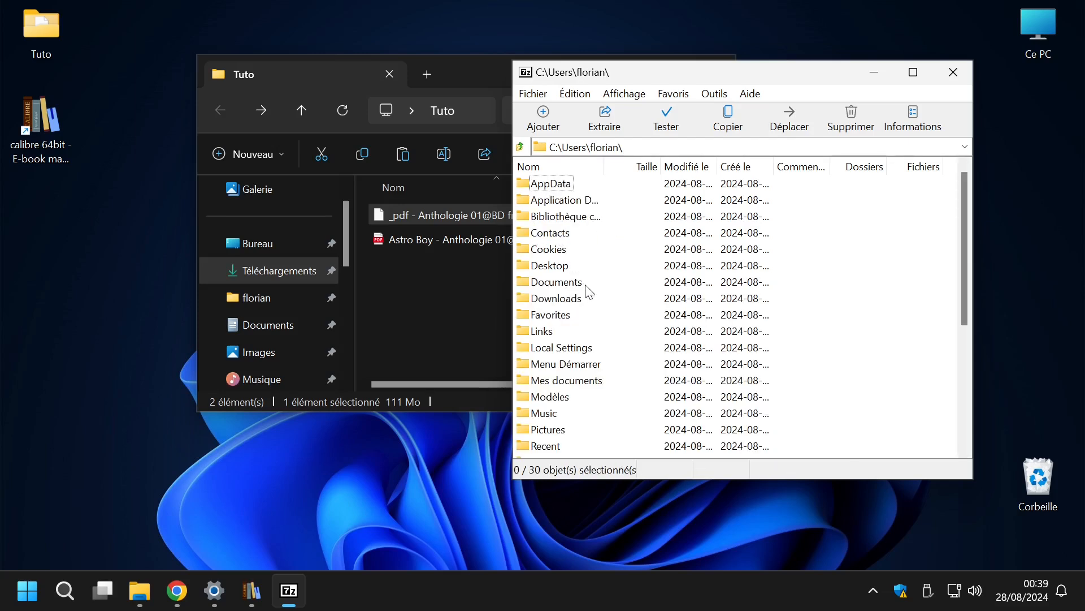
{"action": "left_click", "coordinate": [568, 270]}
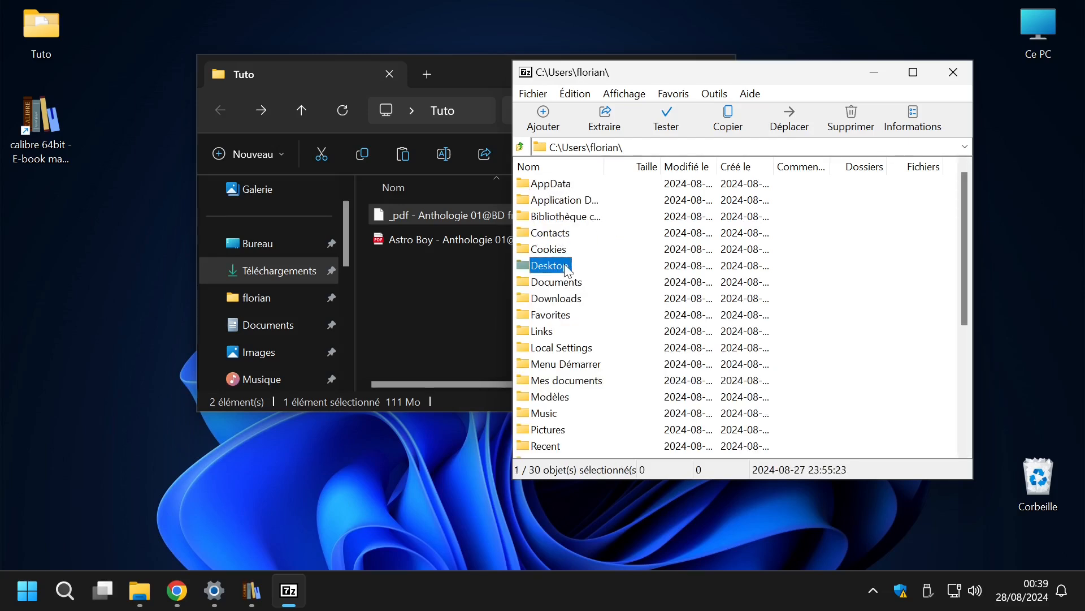
{"action": "double_click", "coordinate": [568, 270]}
{"action": "double_click", "coordinate": [548, 188]}
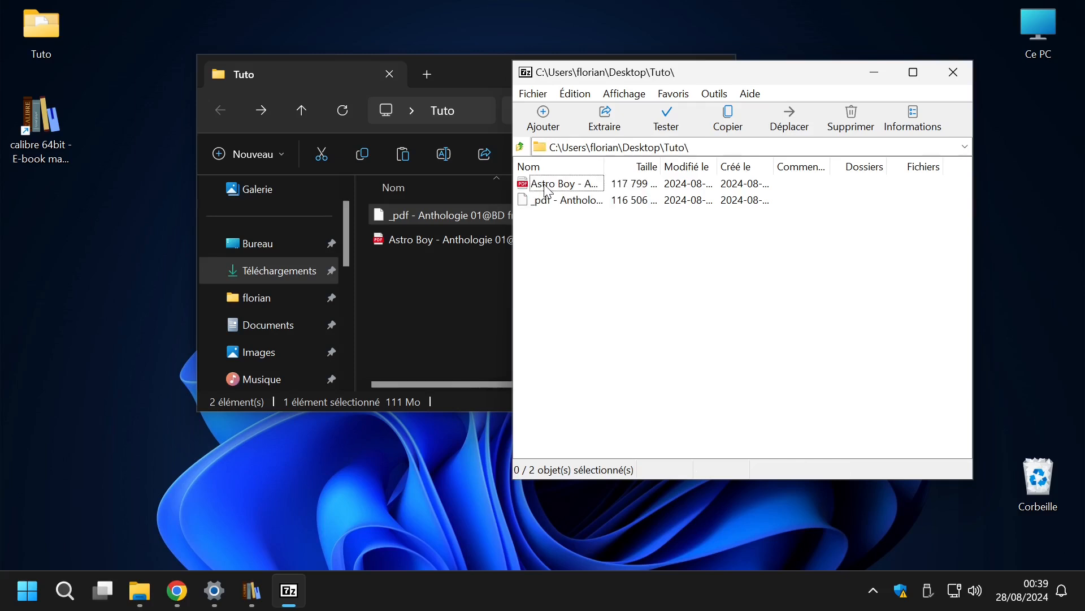
Step: Widen the file name column and extract "_pdf - Anthologie 01@BD fr.epub" into its own subfolder of Tuto
{"action": "left_click", "coordinate": [568, 202]}
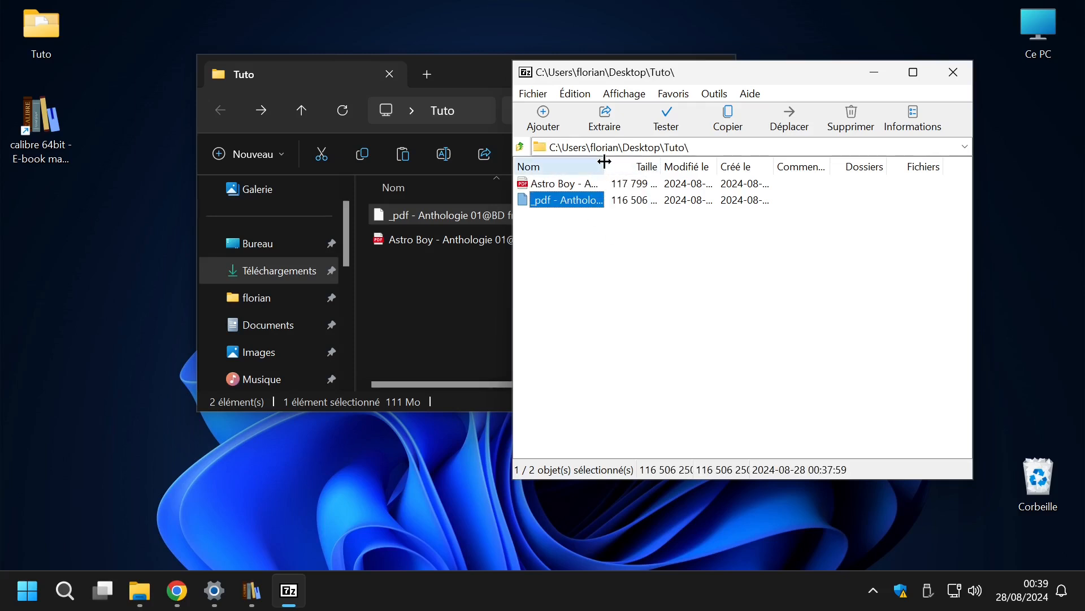
{"action": "left_click_drag", "start_coordinate": [605, 163], "coordinate": [764, 165]}
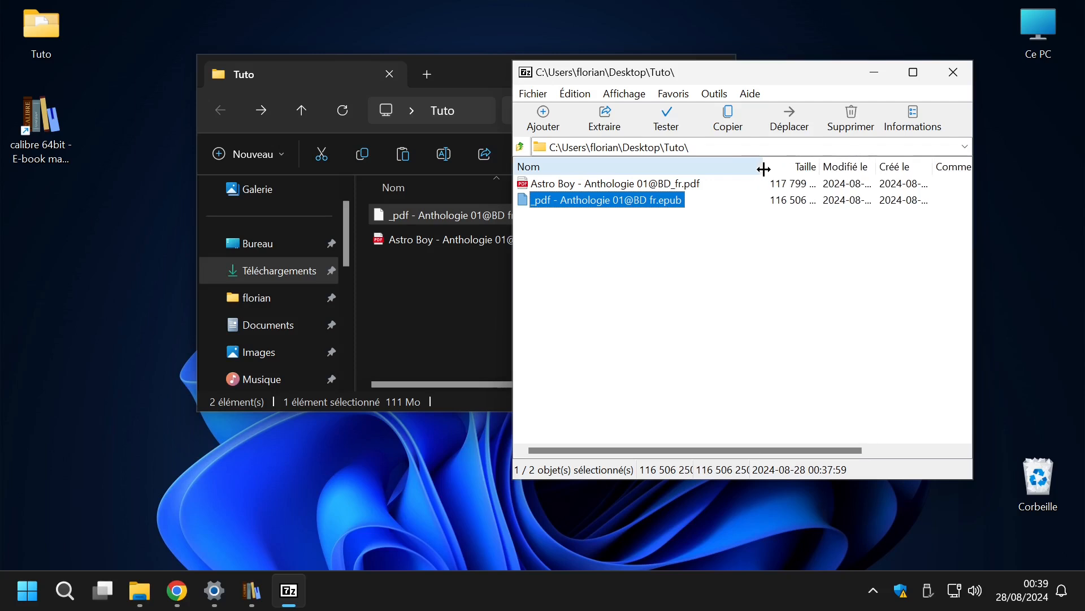
{"action": "left_click", "coordinate": [643, 189]}
{"action": "left_click", "coordinate": [640, 203]}
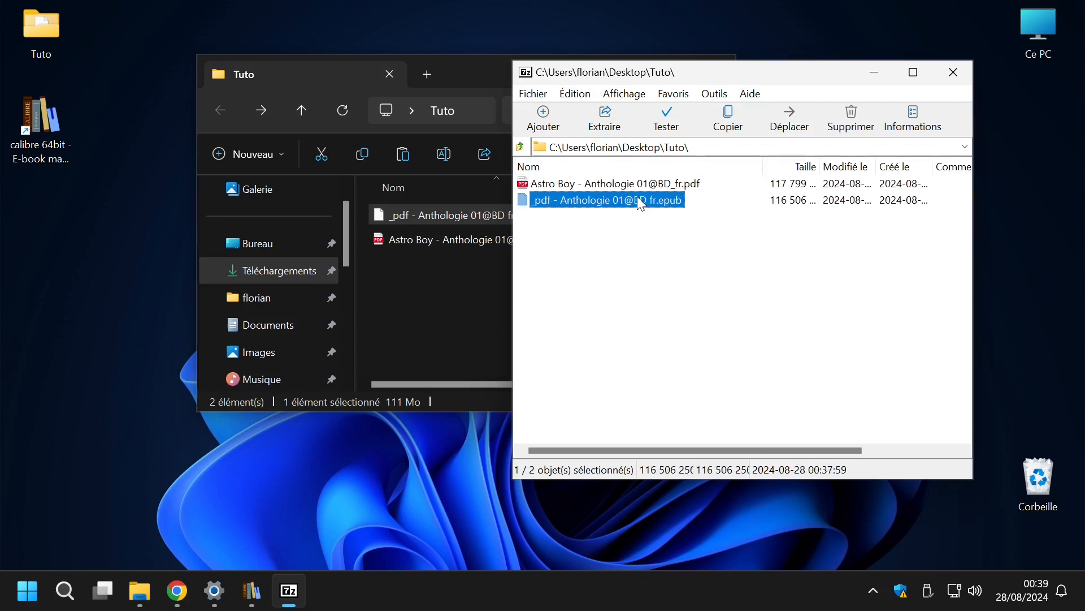
{"action": "left_click", "coordinate": [693, 184]}
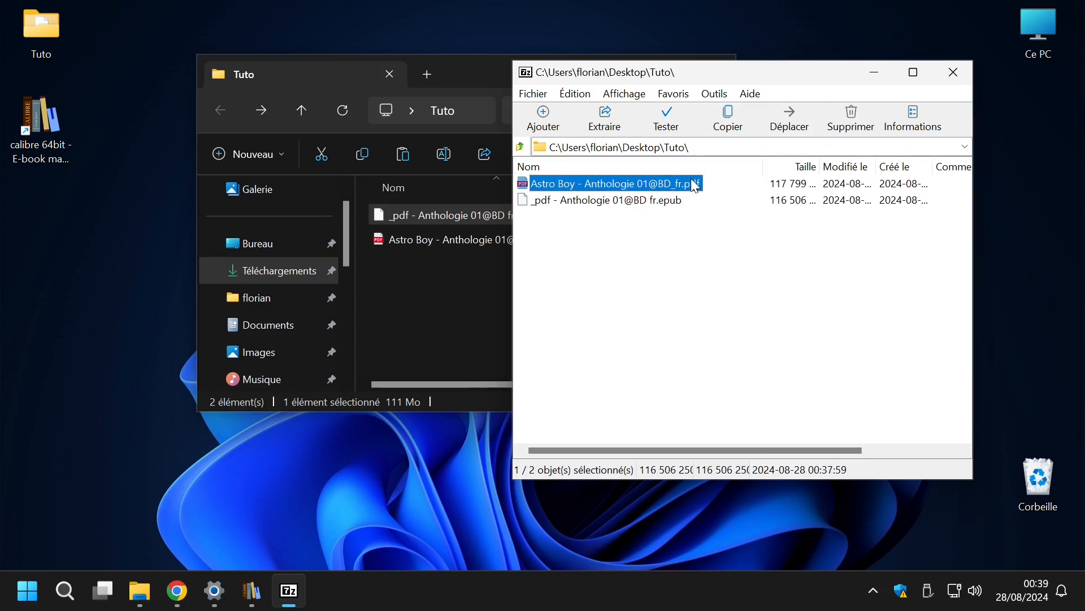
{"action": "left_click", "coordinate": [667, 200]}
{"action": "left_click", "coordinate": [604, 122]}
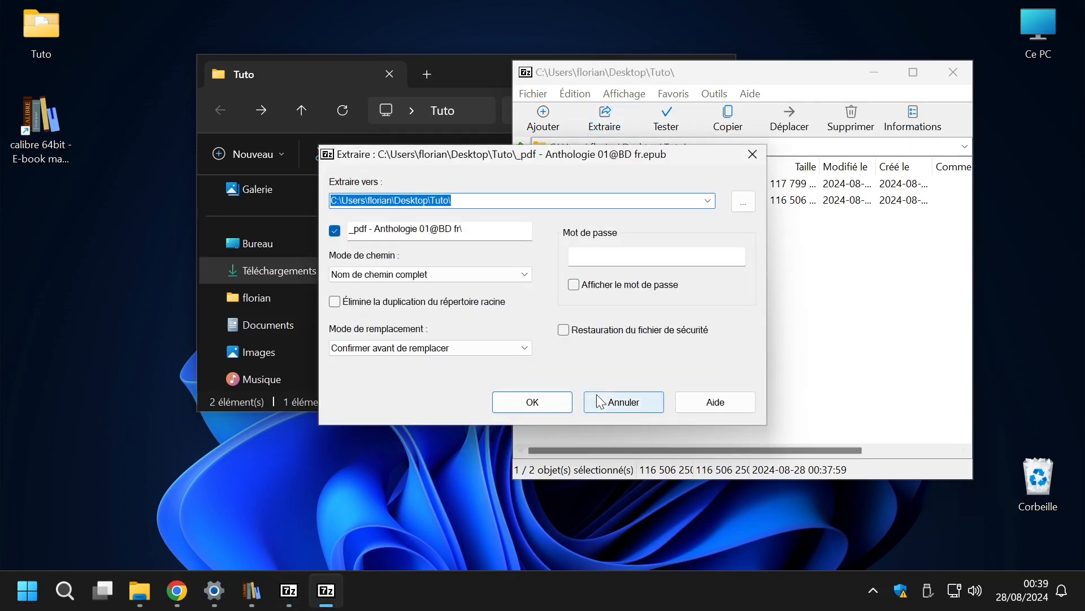
{"action": "left_click", "coordinate": [522, 404]}
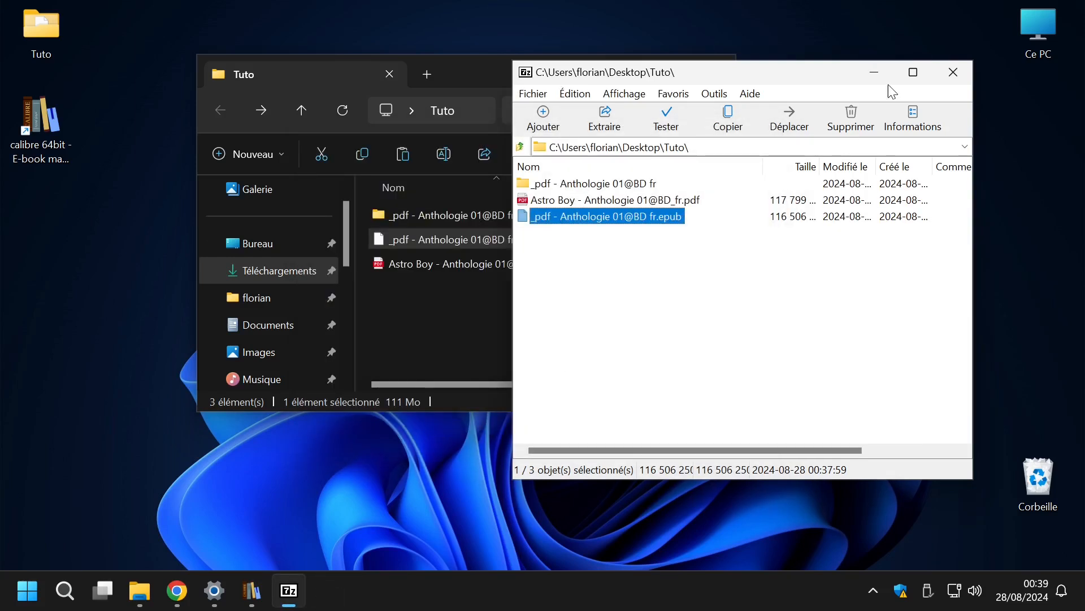
Step: Close 7-Zip, maximize the Tuto folder window and show its contents as large icons
{"action": "left_click", "coordinate": [952, 70]}
{"action": "left_click", "coordinate": [677, 67]}
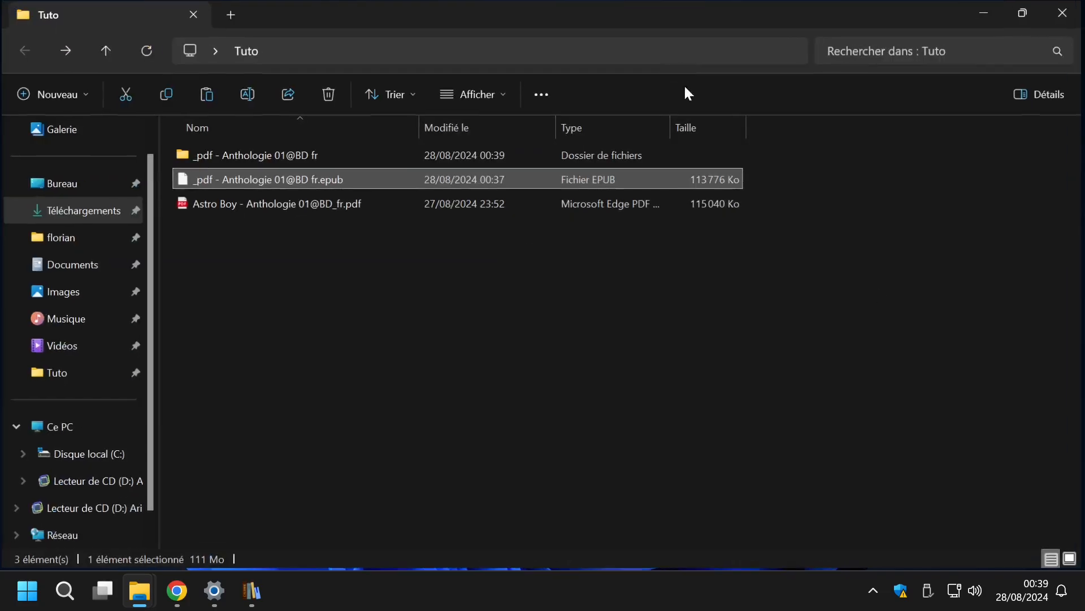
{"action": "left_click", "coordinate": [1073, 560]}
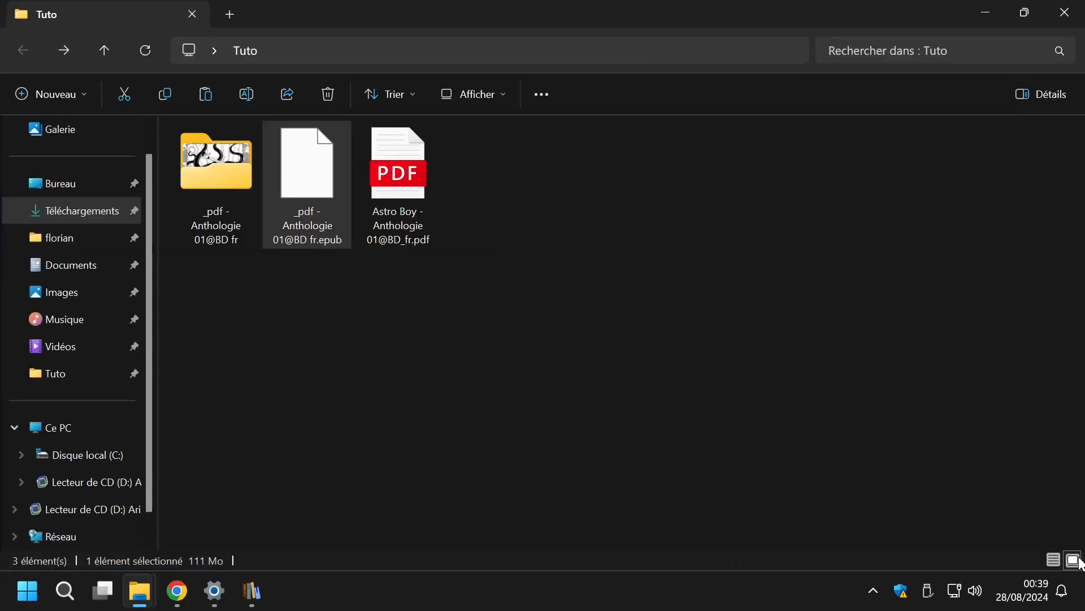
{"action": "left_click", "coordinate": [227, 179]}
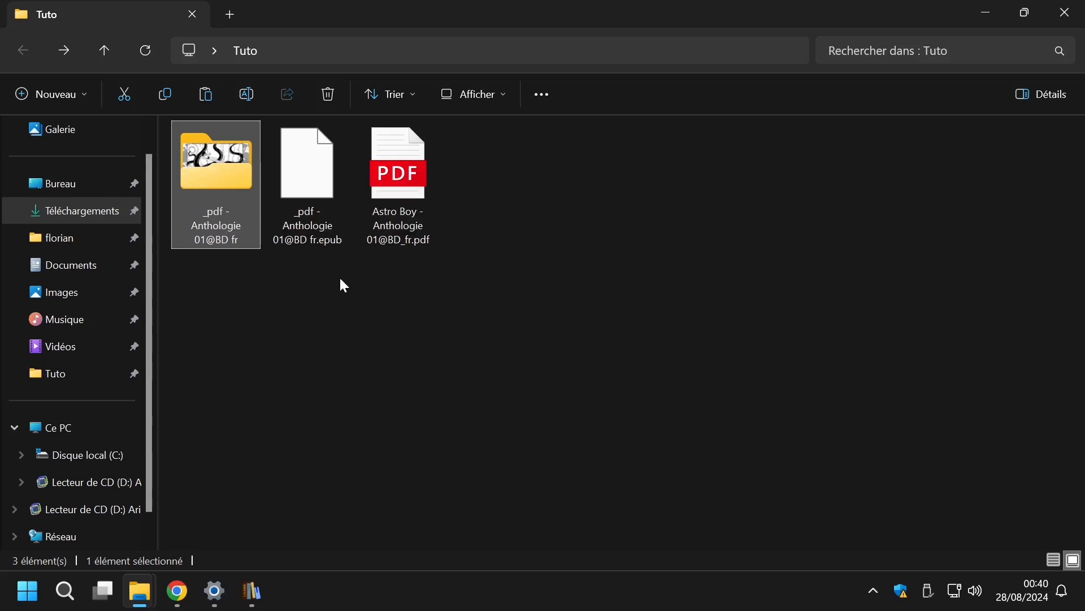
{"action": "left_click", "coordinate": [320, 225]}
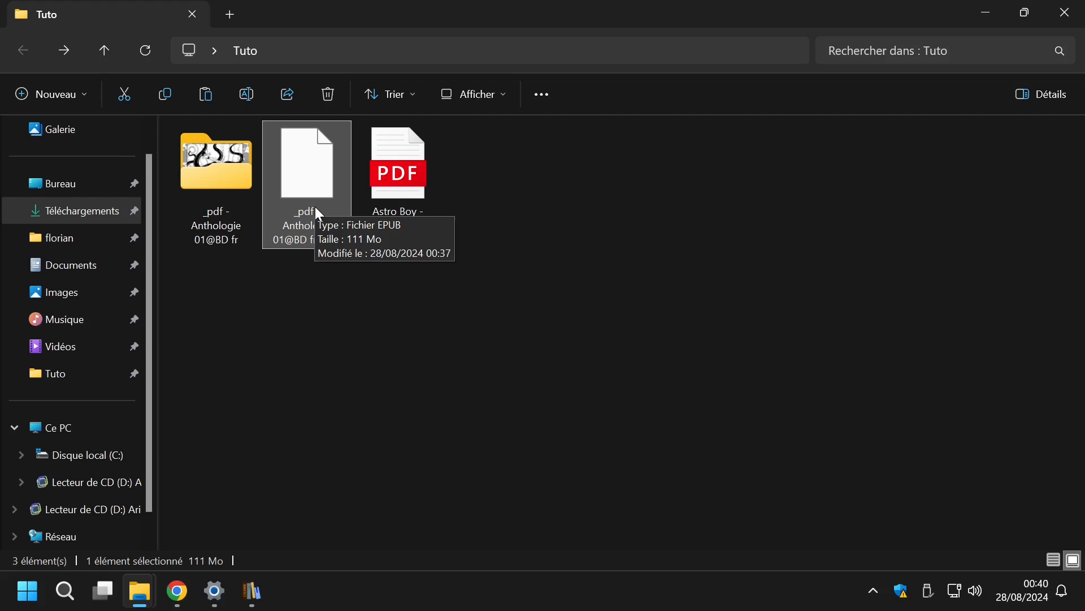
Step: Open the extracted "_pdf - Anthologie 01@BD fr" folder and look through its page images down to the last files
{"action": "double_click", "coordinate": [232, 176]}
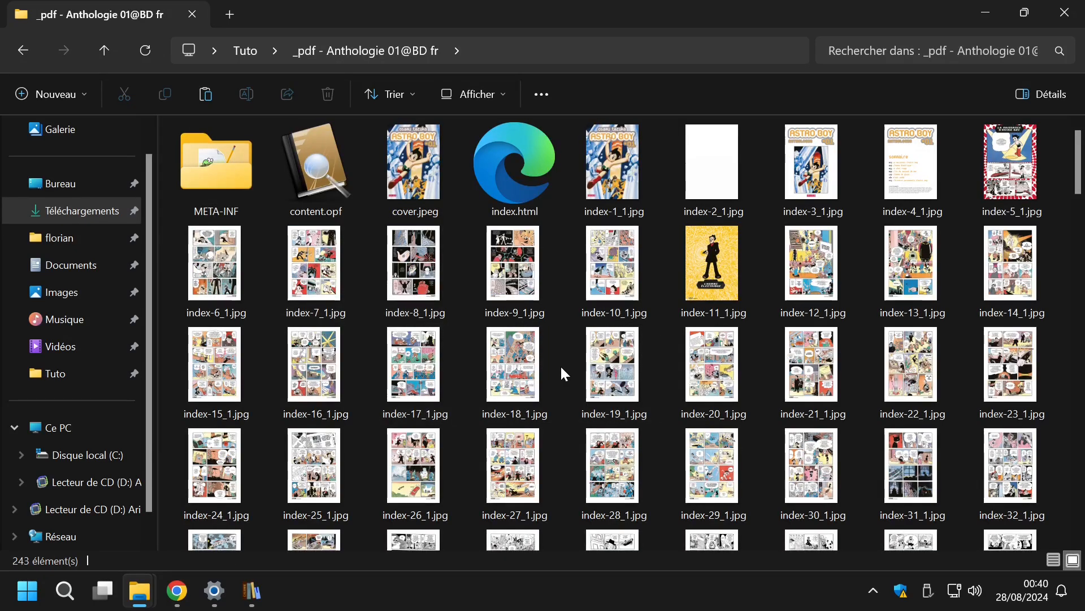
{"action": "scroll", "coordinate": [561, 368], "scroll_direction": "down", "scroll_amount": 15}
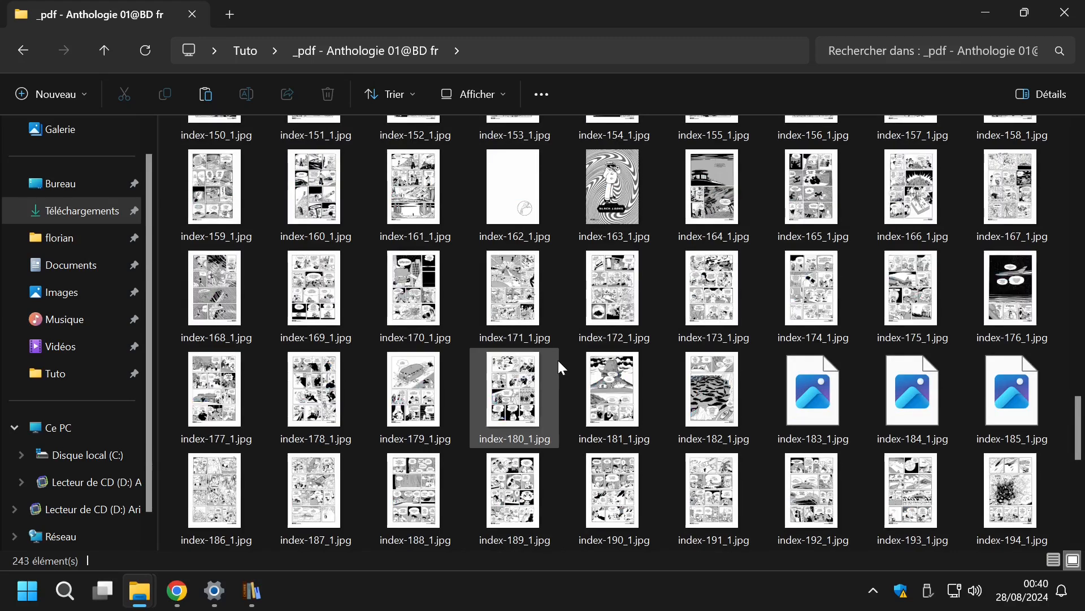
{"action": "scroll", "coordinate": [559, 362], "scroll_direction": "up", "scroll_amount": 17}
{"action": "scroll", "coordinate": [560, 362], "scroll_direction": "down", "scroll_amount": 20}
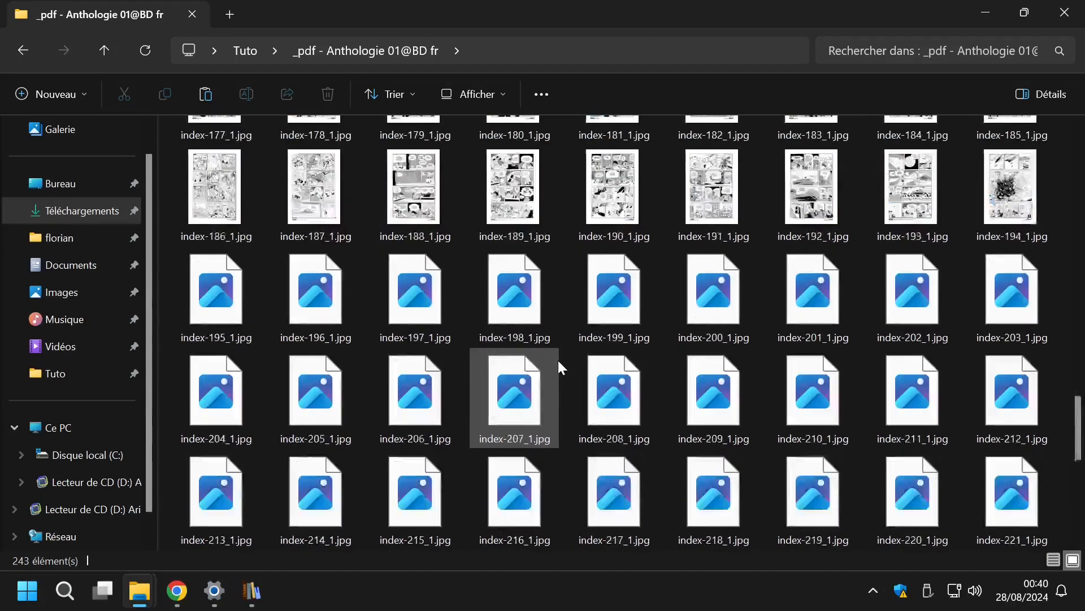
{"action": "scroll", "coordinate": [559, 366], "scroll_direction": "down", "scroll_amount": 3}
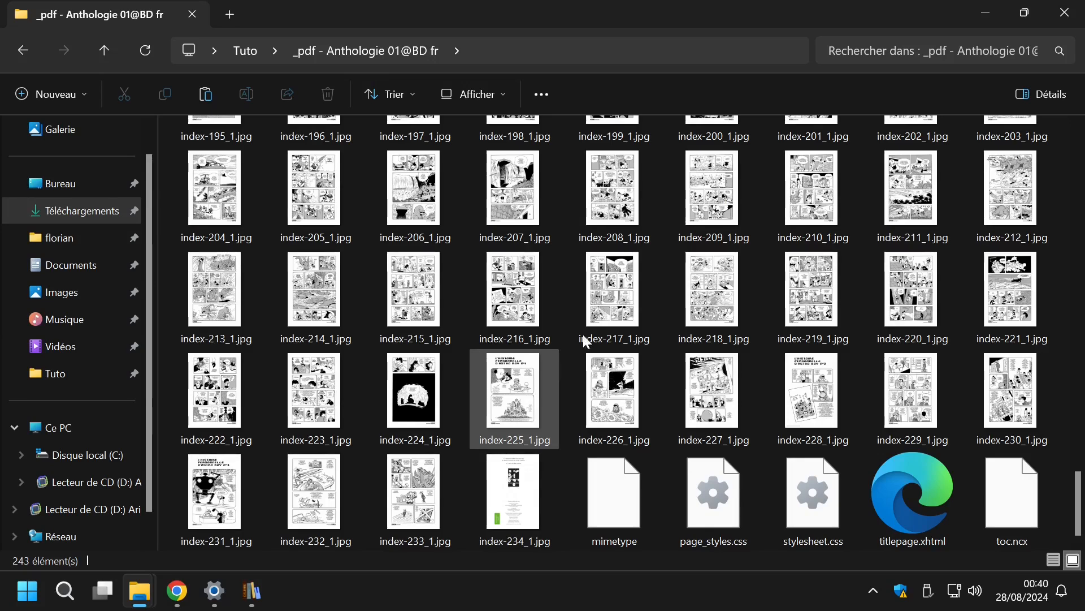
Step: View index-218_1.jpg in a maximized image viewer, zoom in to check the drawing quality, and close the viewer
{"action": "left_click", "coordinate": [707, 300]}
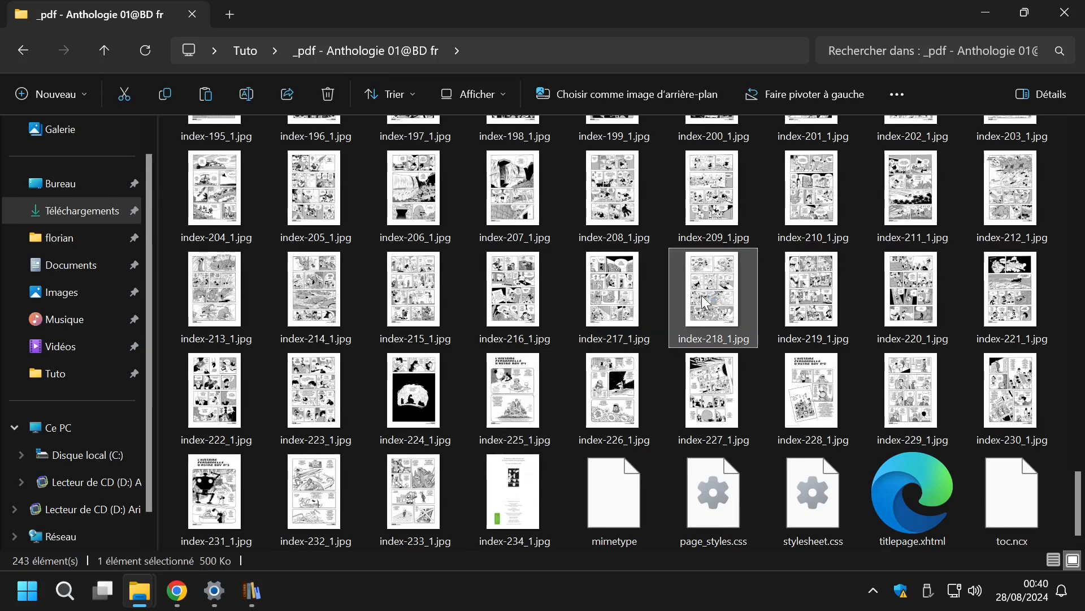
{"action": "double_click", "coordinate": [705, 300]}
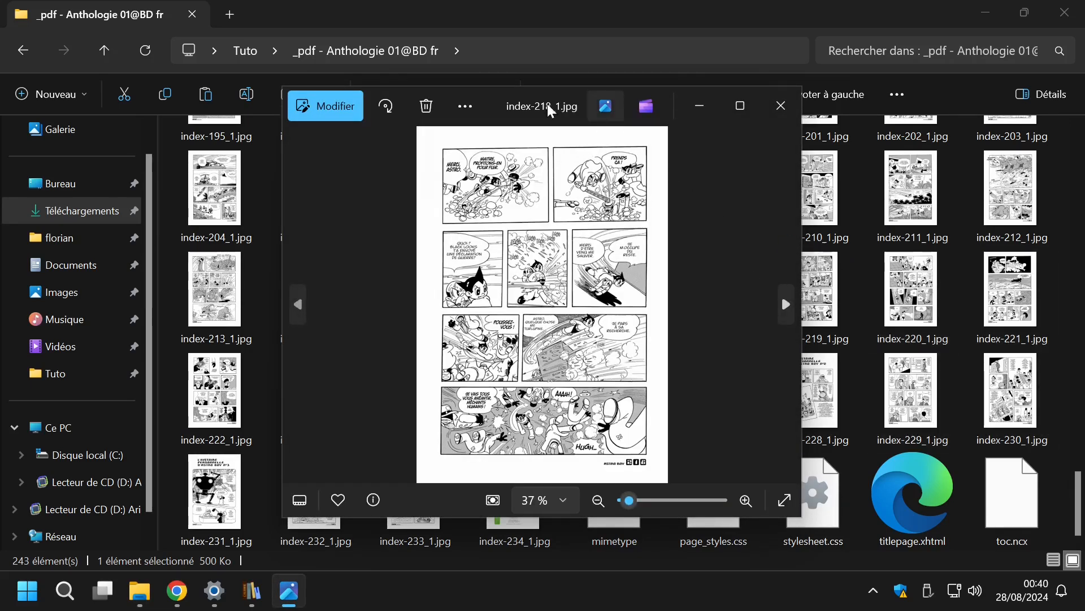
{"action": "double_click", "coordinate": [511, 95]}
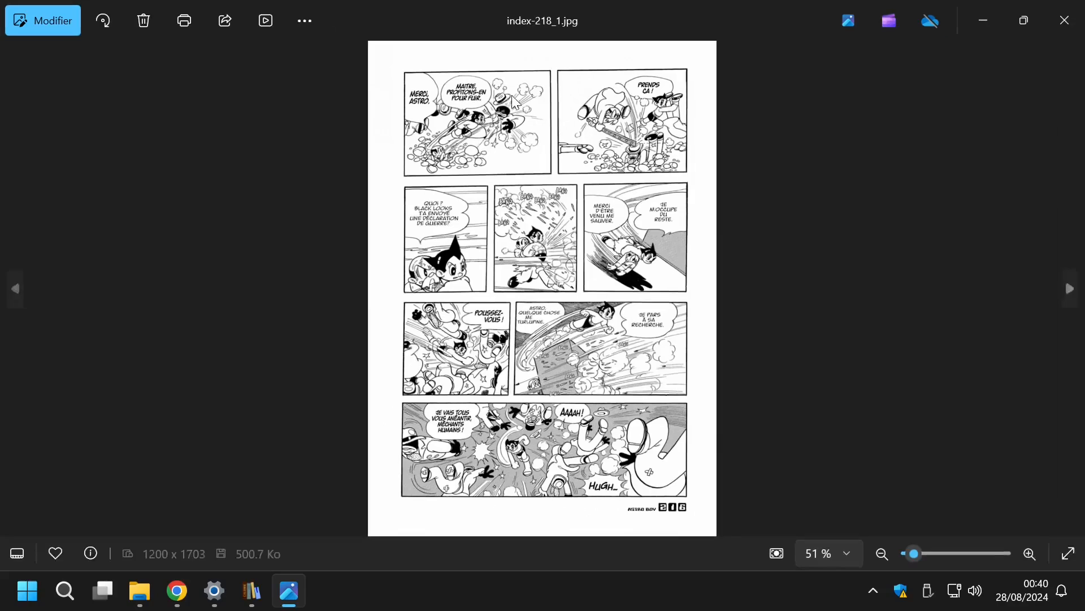
{"action": "double_click", "coordinate": [582, 241]}
{"action": "scroll", "coordinate": [582, 240], "scroll_direction": "up", "scroll_amount": 5}
{"action": "scroll", "coordinate": [583, 240], "scroll_direction": "down", "scroll_amount": 5}
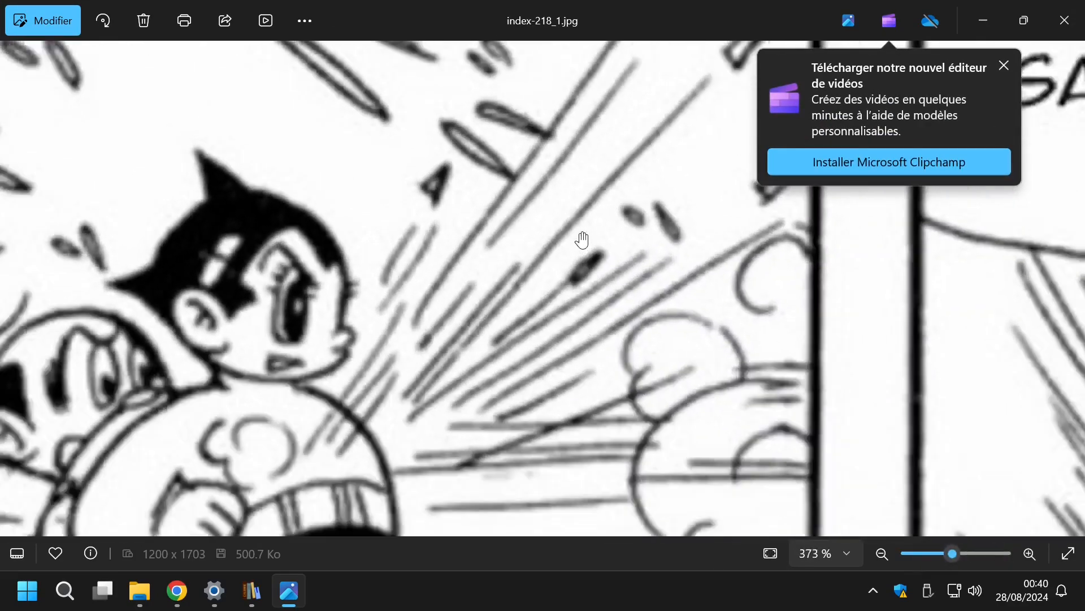
{"action": "scroll", "coordinate": [582, 240], "scroll_direction": "down", "scroll_amount": 4}
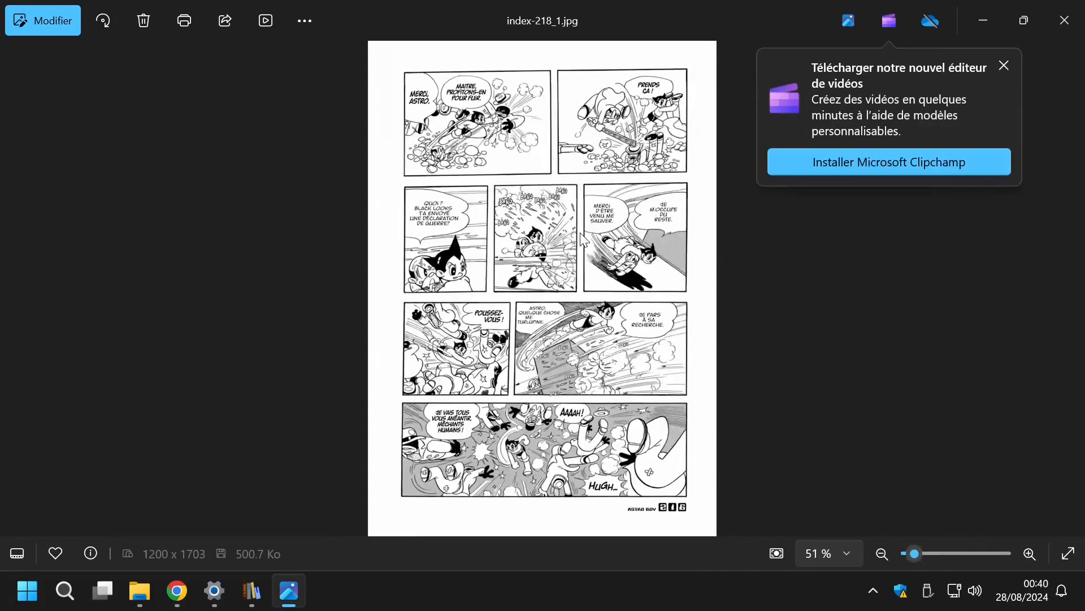
{"action": "left_click", "coordinate": [1065, 20]}
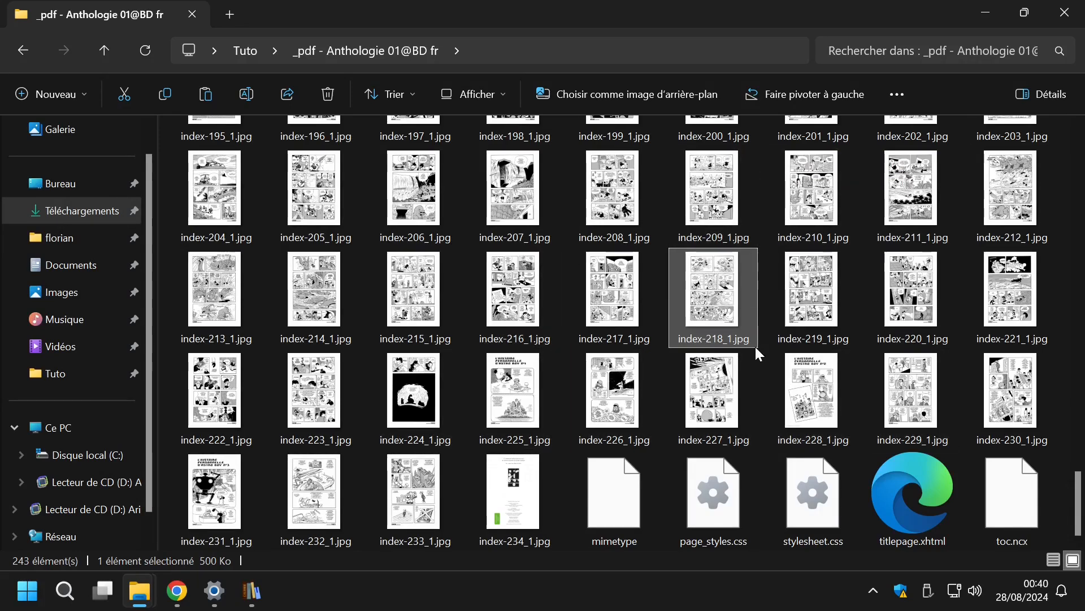
Step: View the colour page index-12_1.jpg near the beginning of the folder, and close the viewer
{"action": "scroll", "coordinate": [755, 347], "scroll_direction": "up", "scroll_amount": 10}
{"action": "scroll", "coordinate": [755, 347], "scroll_direction": "up", "scroll_amount": 5}
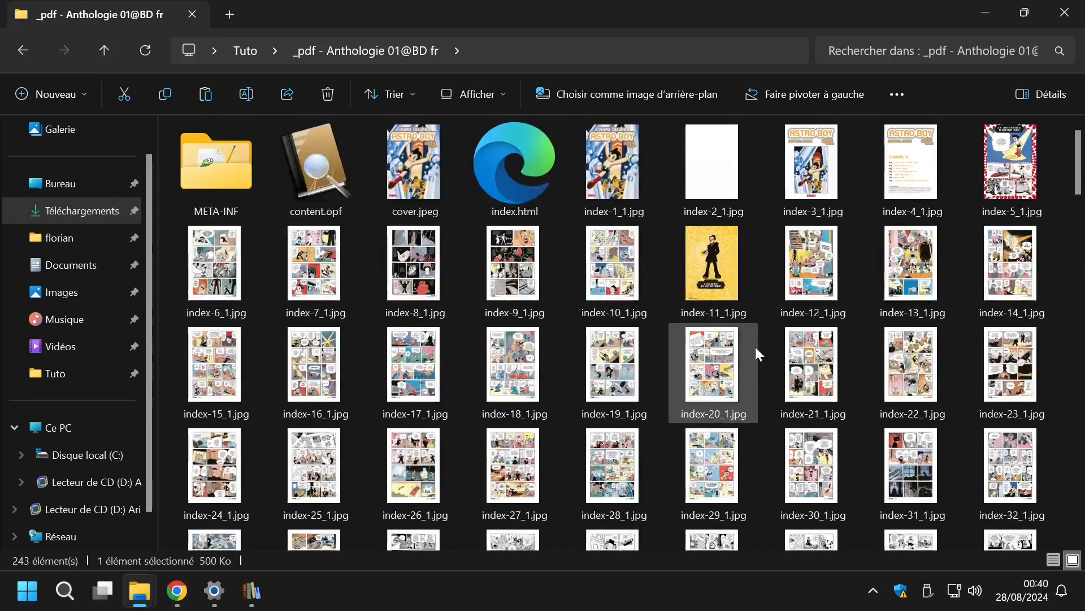
{"action": "double_click", "coordinate": [814, 281]}
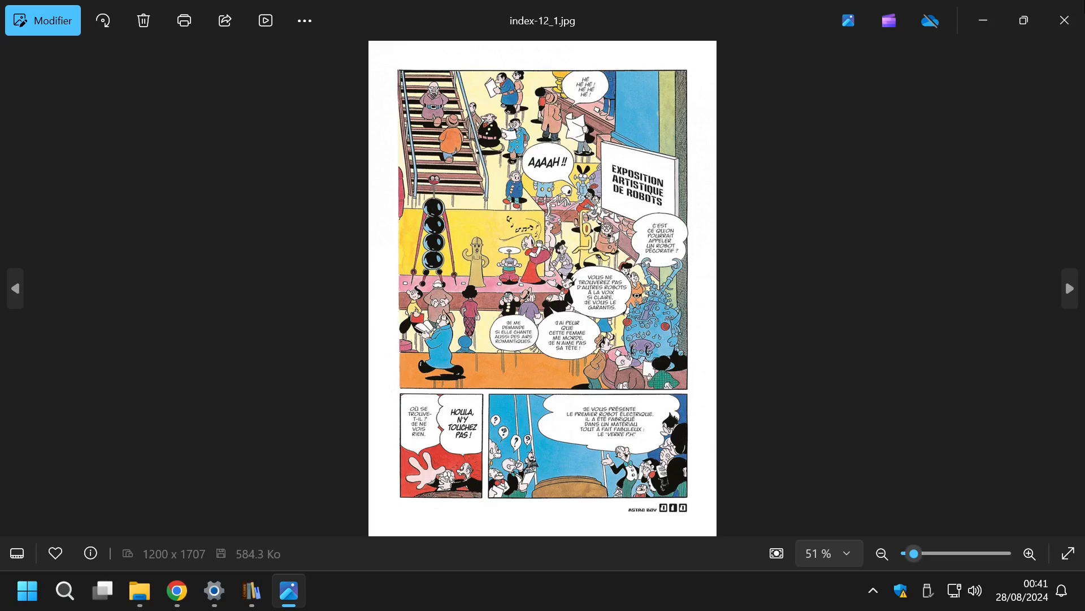
{"action": "left_click", "coordinate": [1076, 31]}
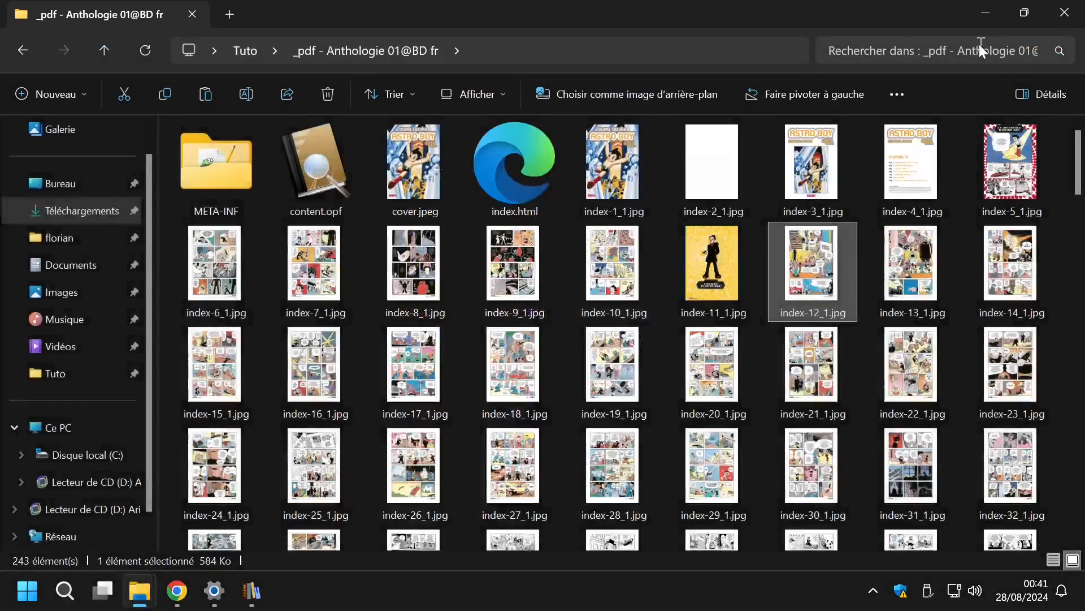
Step: Minimize the extracted images folder, bring up the calibre library and minimize it too, leaving the desktop clear
{"action": "left_click", "coordinate": [986, 12]}
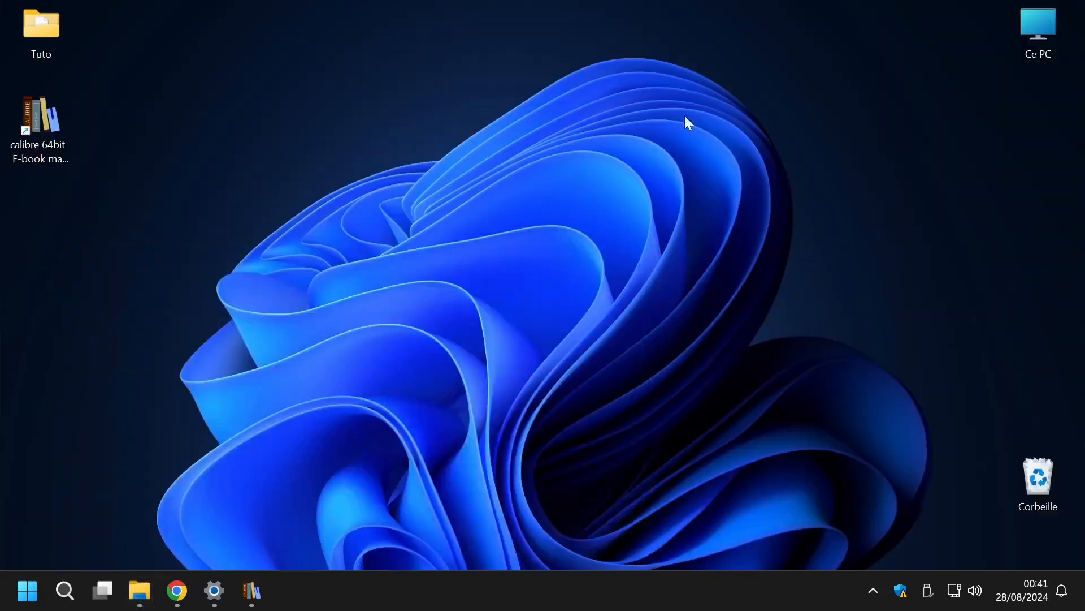
{"action": "mouse_move", "coordinate": [176, 591]}
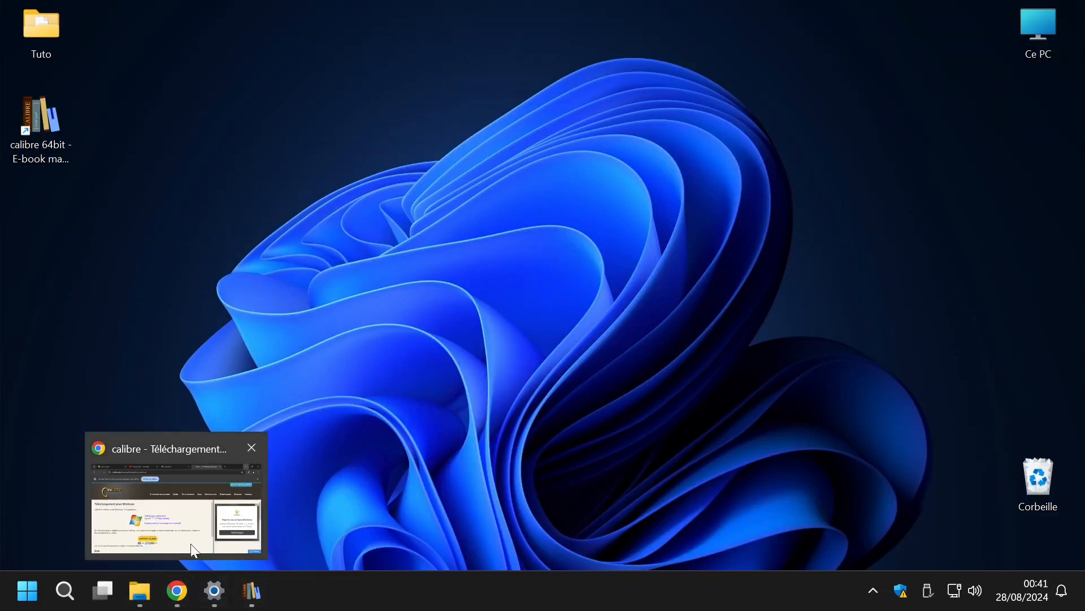
{"action": "left_click", "coordinate": [252, 591]}
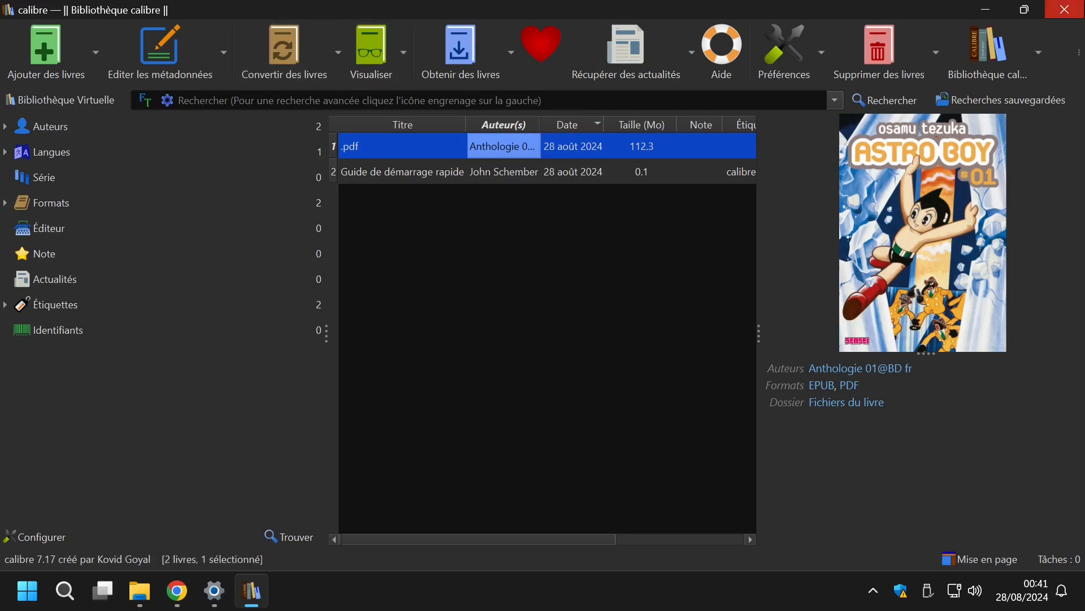
{"action": "left_click", "coordinate": [987, 10]}
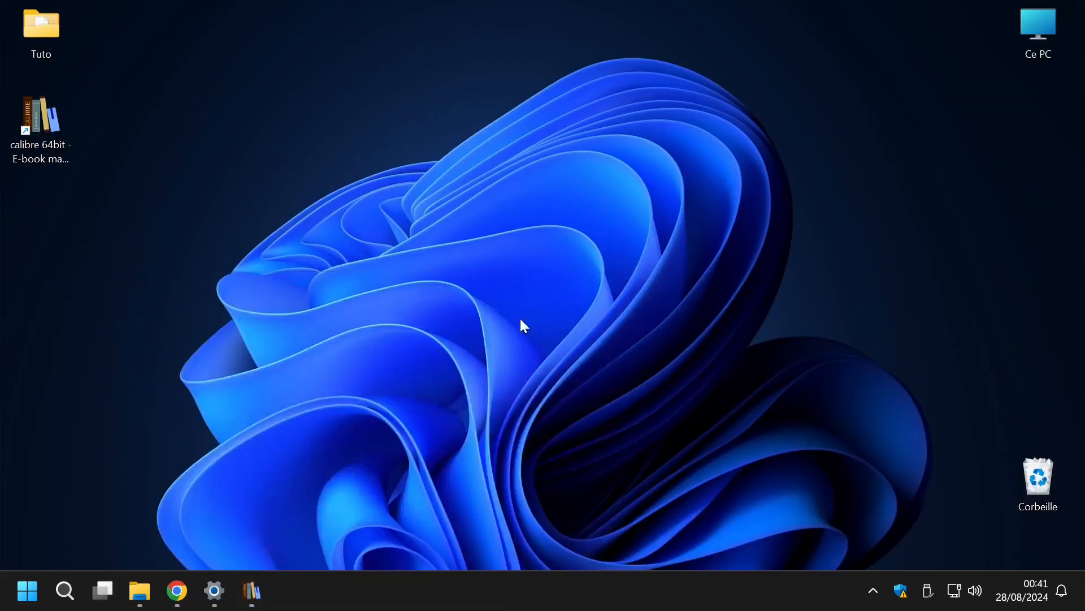